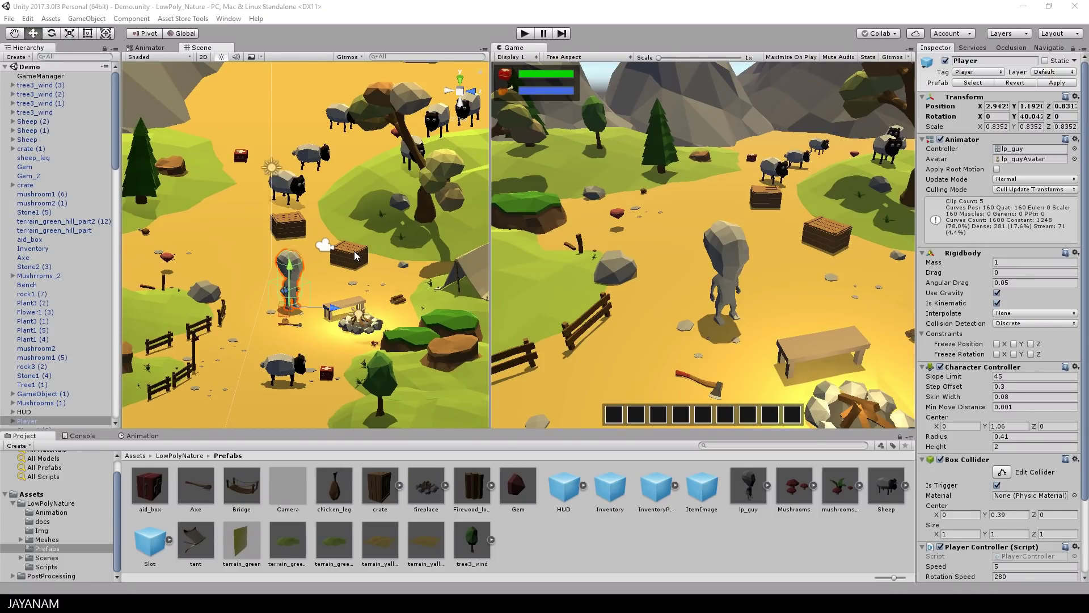
Step: Change the Player Settings colour space from Gamma to Linear
{"action": "left_click", "coordinate": [28, 18]}
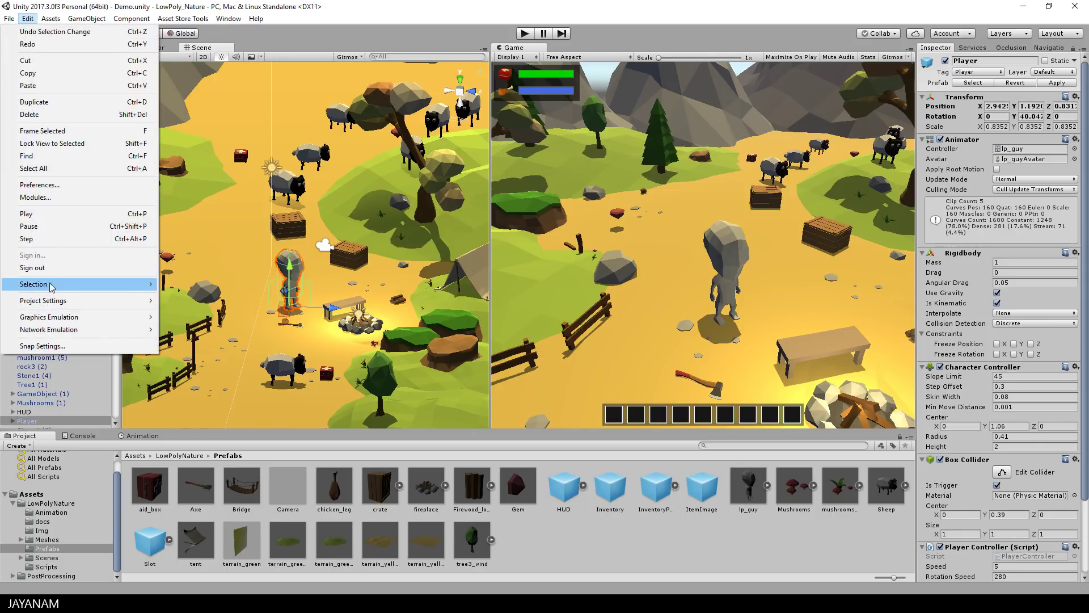
{"action": "mouse_move", "coordinate": [57, 301]}
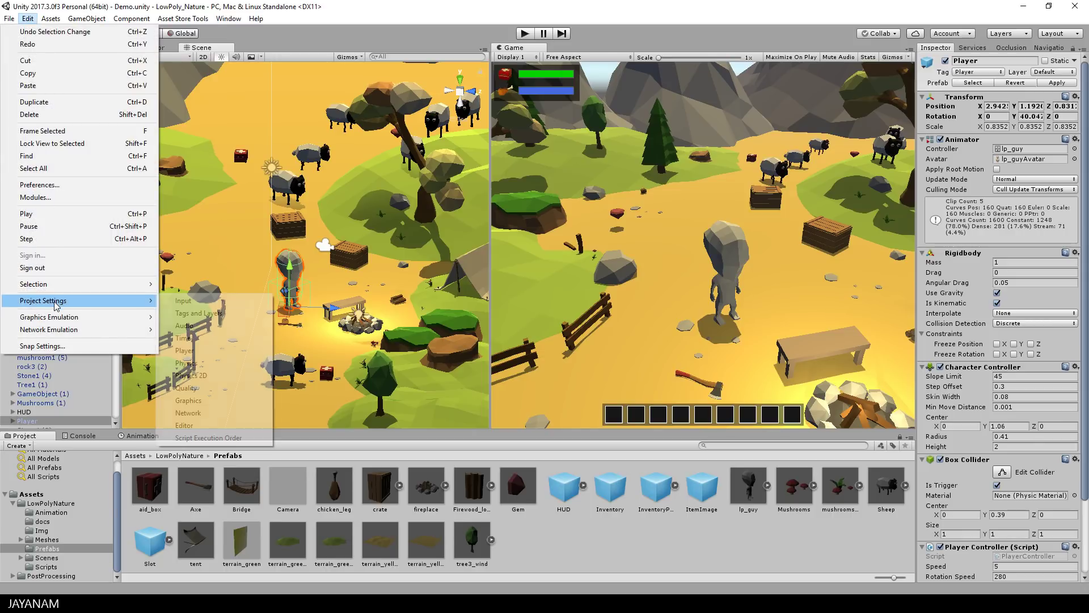
{"action": "left_click", "coordinate": [199, 352]}
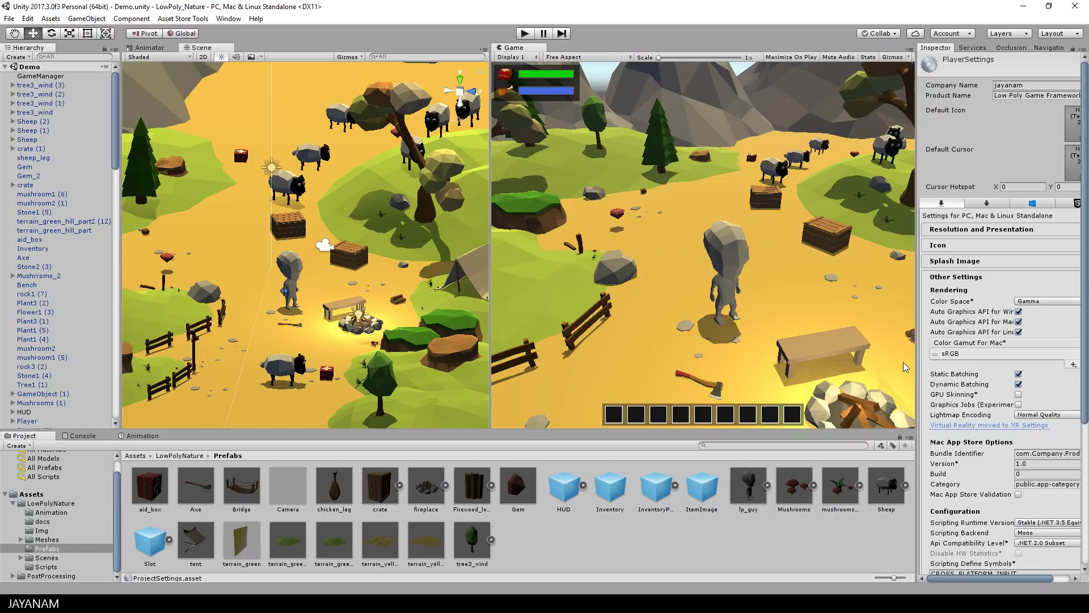
{"action": "left_click", "coordinate": [1043, 303]}
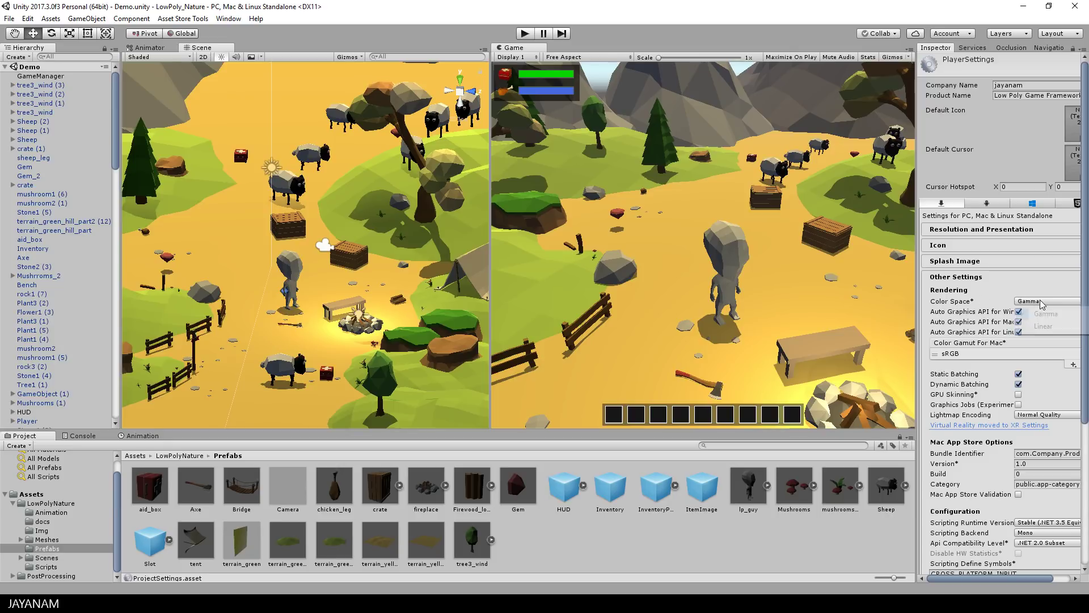
{"action": "left_click", "coordinate": [1041, 327]}
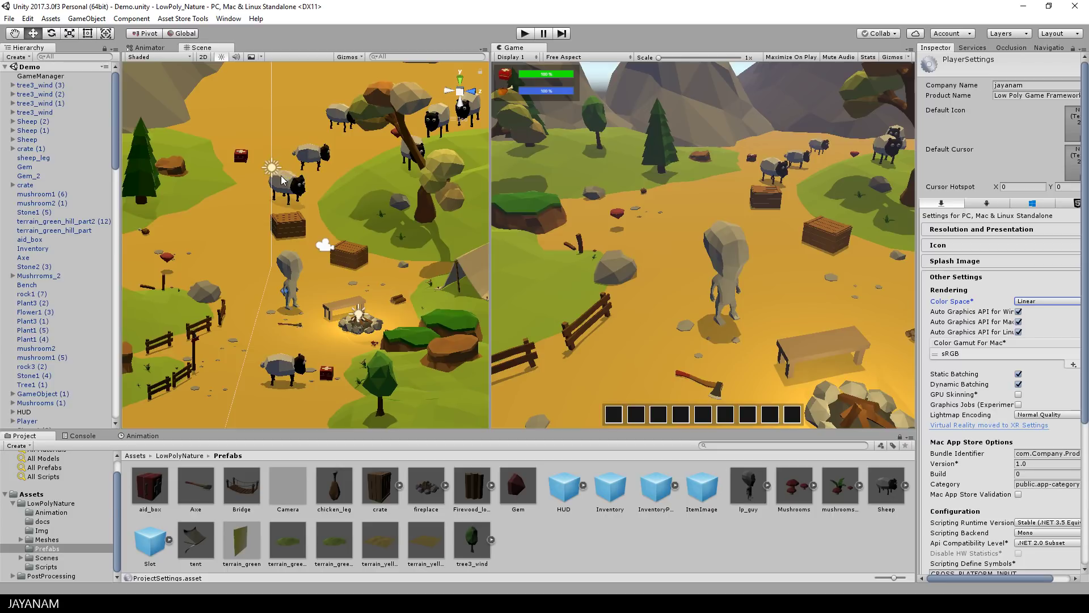
Step: Set the Fantastic quality level's Shadow Distance to 40
{"action": "scroll", "coordinate": [312, 204], "scroll_direction": "up", "scroll_amount": 5}
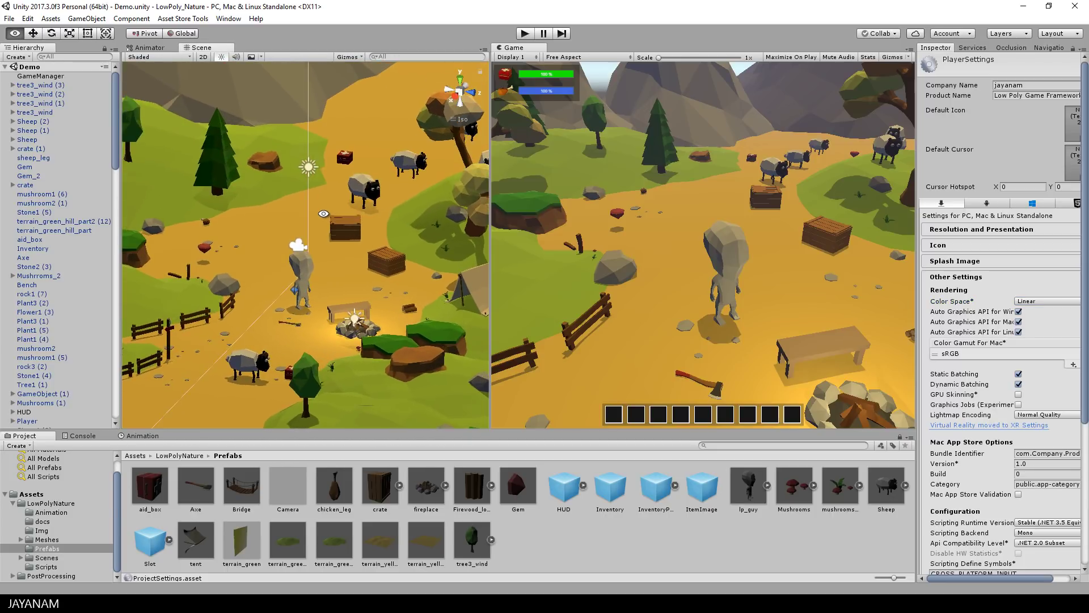
{"action": "left_click", "coordinate": [29, 19]}
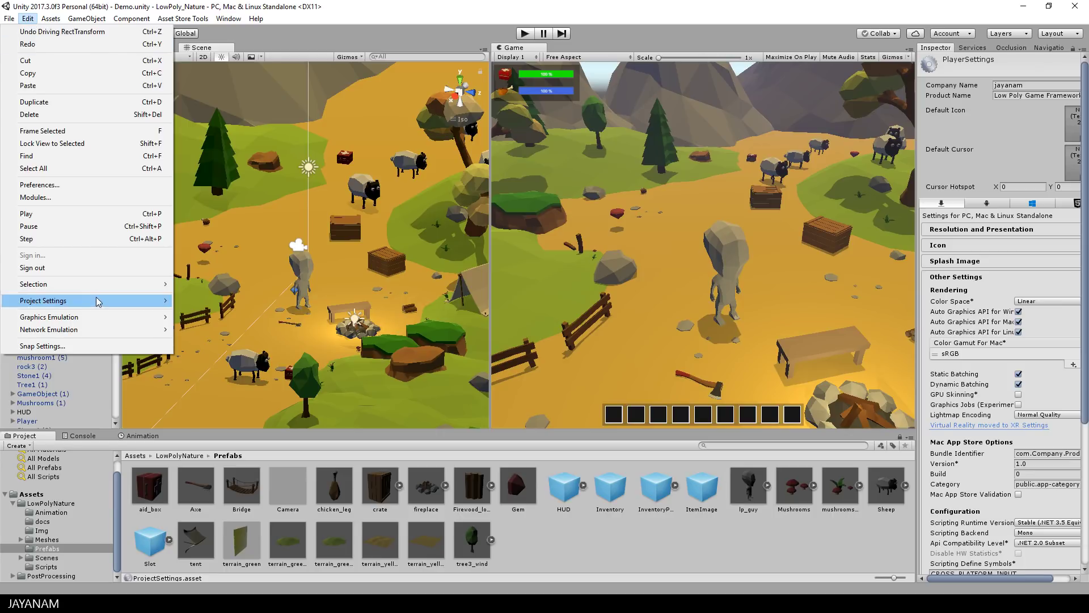
{"action": "mouse_move", "coordinate": [96, 306]}
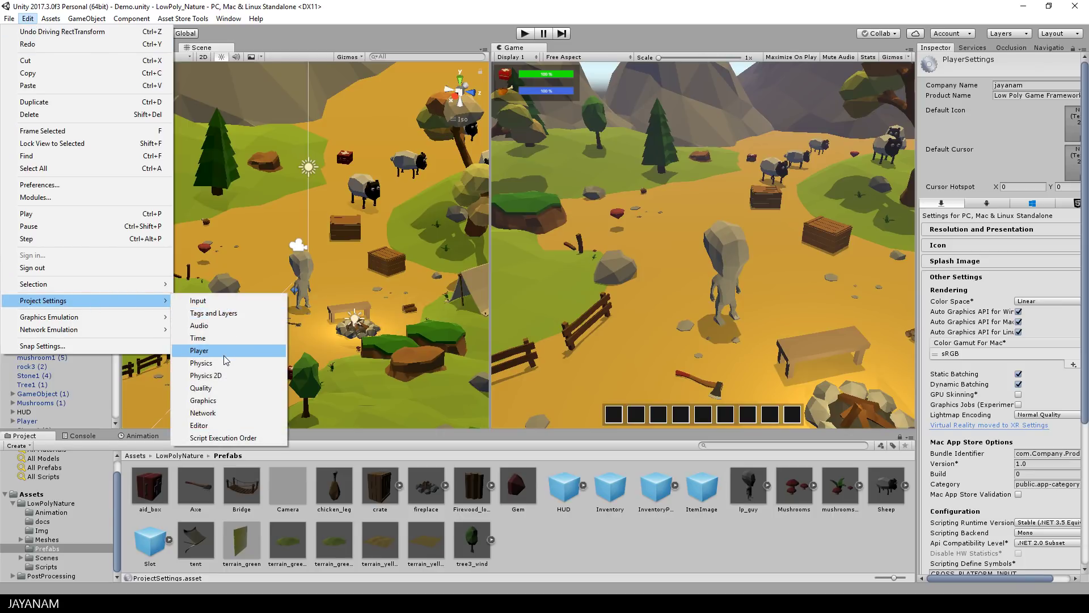
{"action": "left_click", "coordinate": [214, 391]}
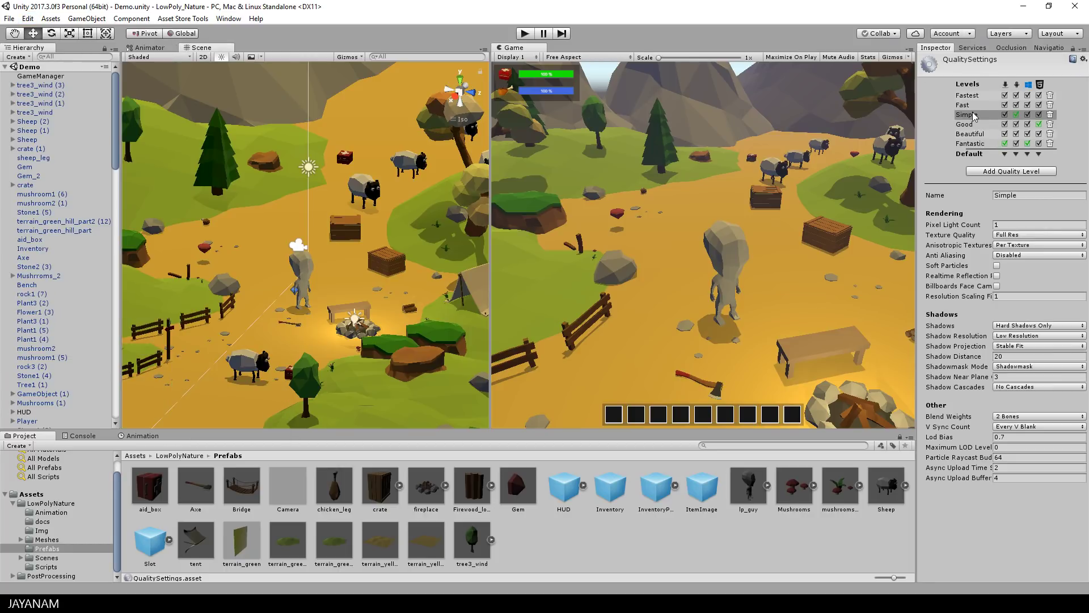
{"action": "left_click", "coordinate": [975, 144]}
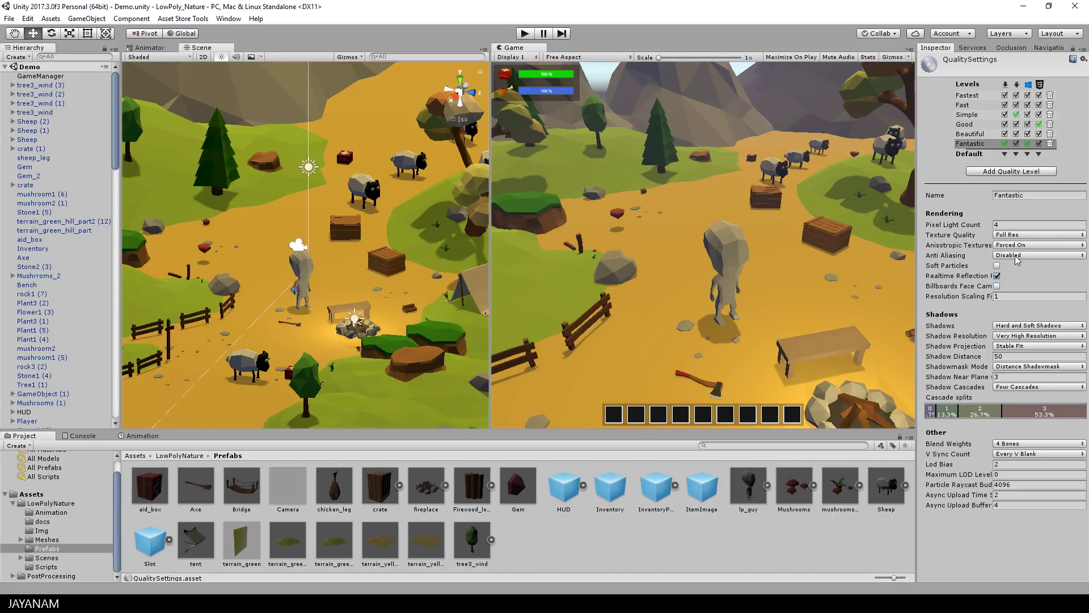
{"action": "left_click", "coordinate": [1019, 356]}
{"action": "type", "text": "2040"}
Step: Select Main Camera and try the Forward and Deferred rendering paths
{"action": "left_click", "coordinate": [297, 248]}
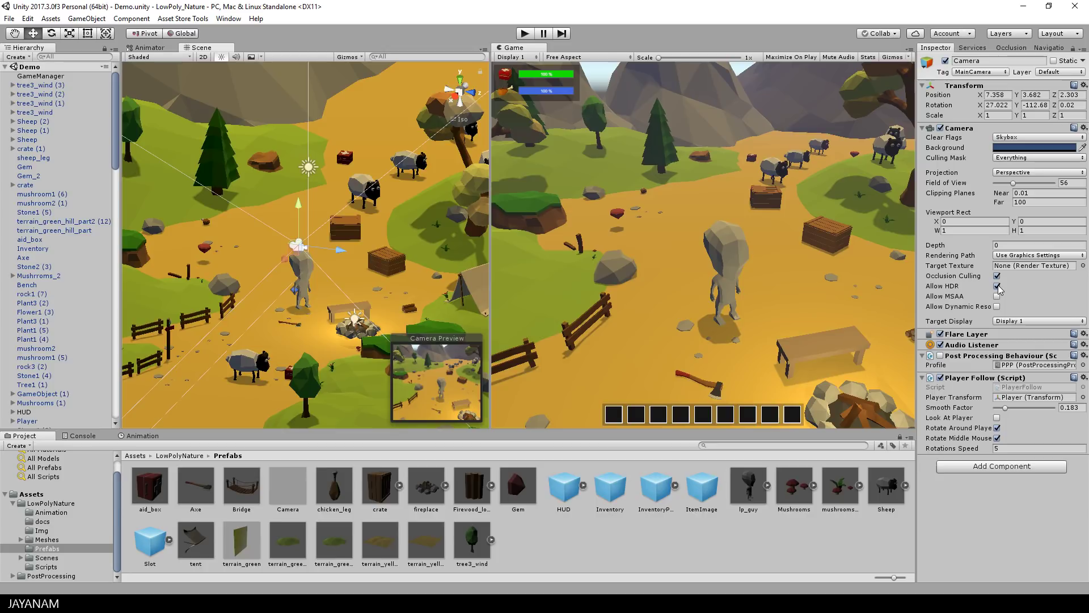
{"action": "left_click", "coordinate": [1027, 257]}
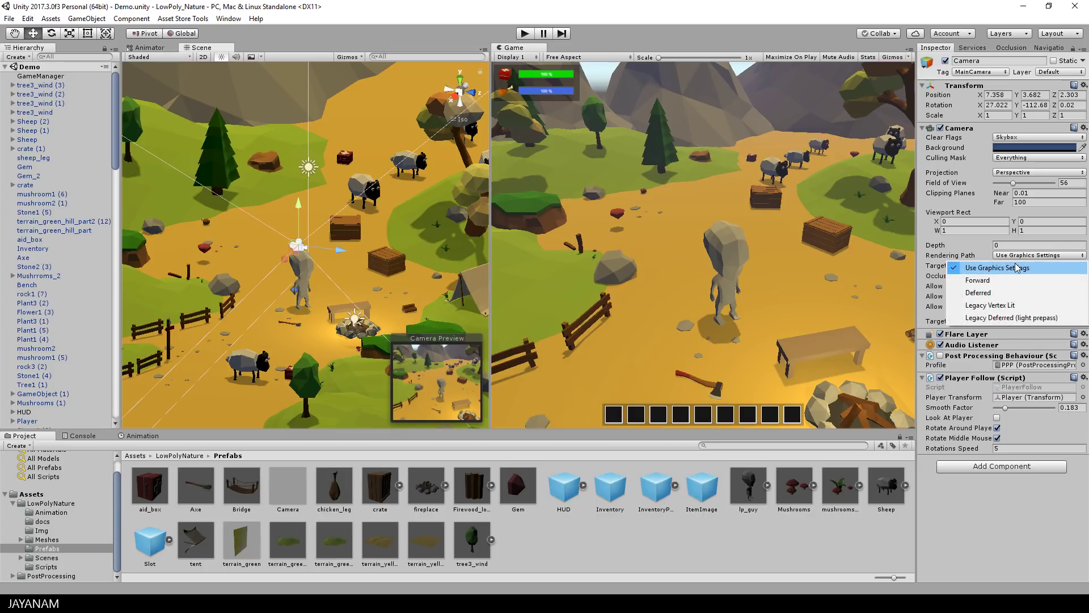
{"action": "left_click", "coordinate": [989, 282]}
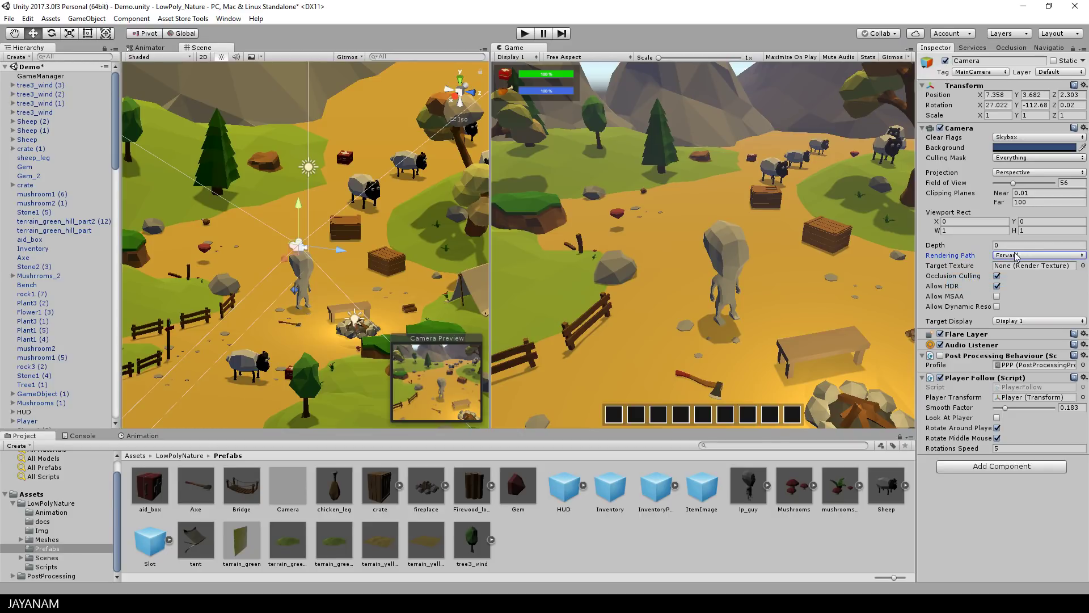
{"action": "left_click", "coordinate": [1015, 257]}
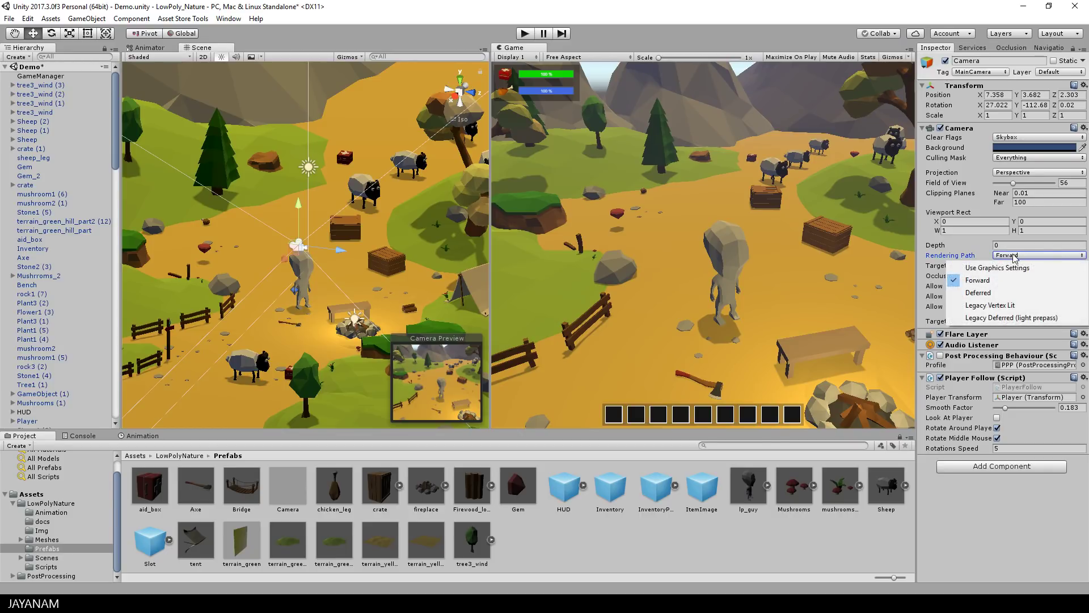
{"action": "left_click", "coordinate": [985, 294]}
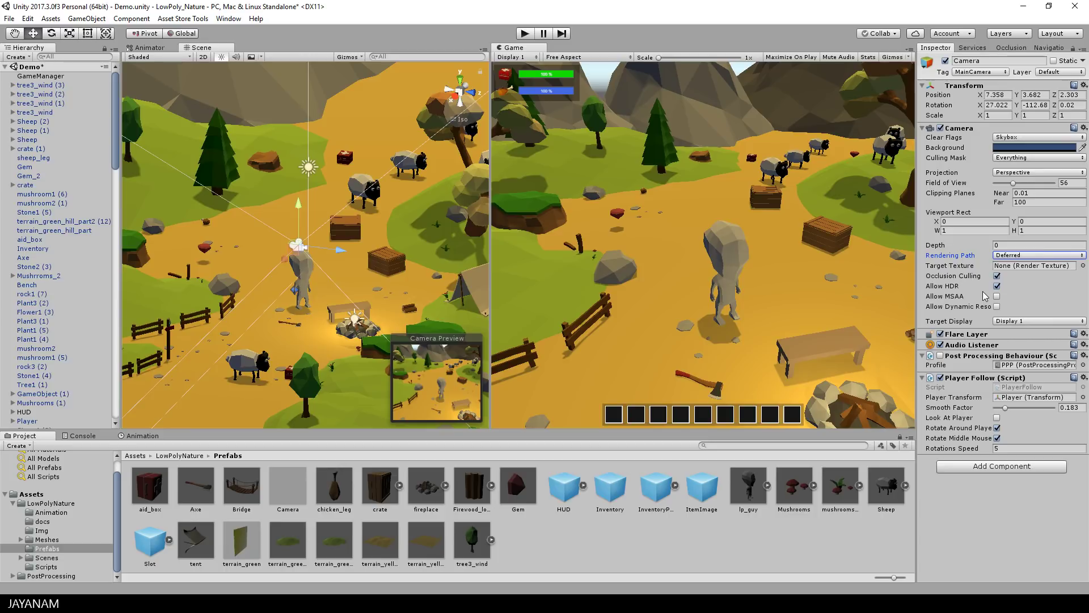
Step: Return the rendering path to Use Graphics Settings and enable Post Processing Behaviour
{"action": "left_click", "coordinate": [1022, 256]}
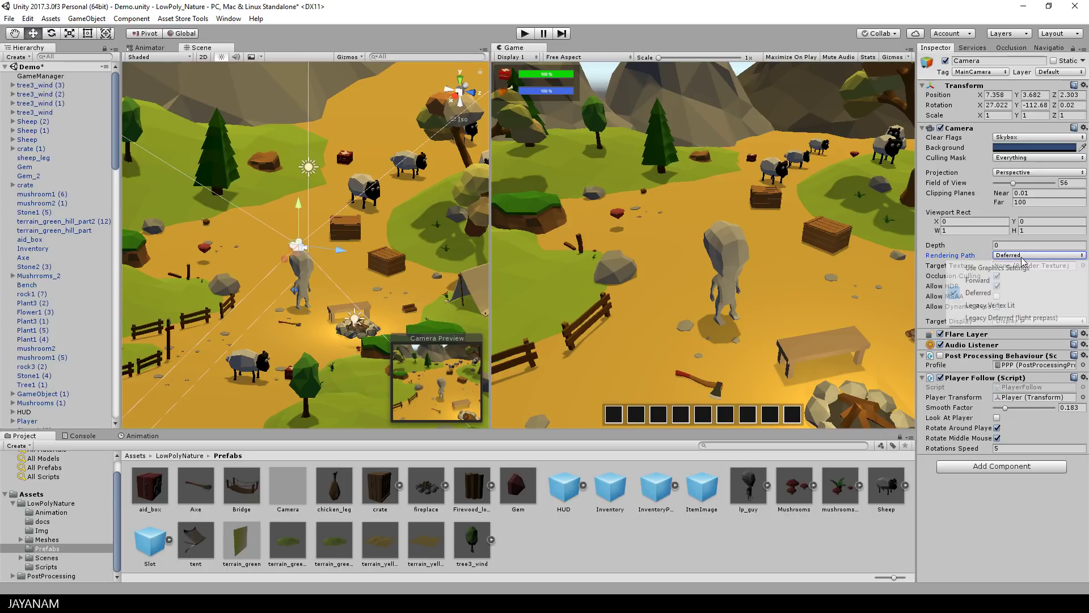
{"action": "left_click", "coordinate": [1013, 268]}
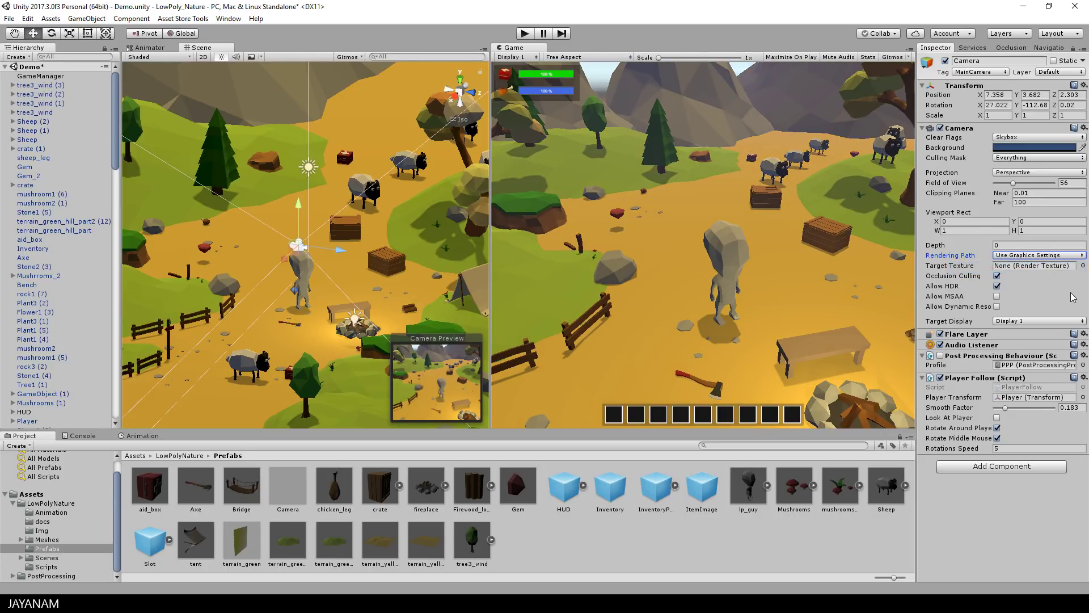
{"action": "left_click", "coordinate": [941, 356]}
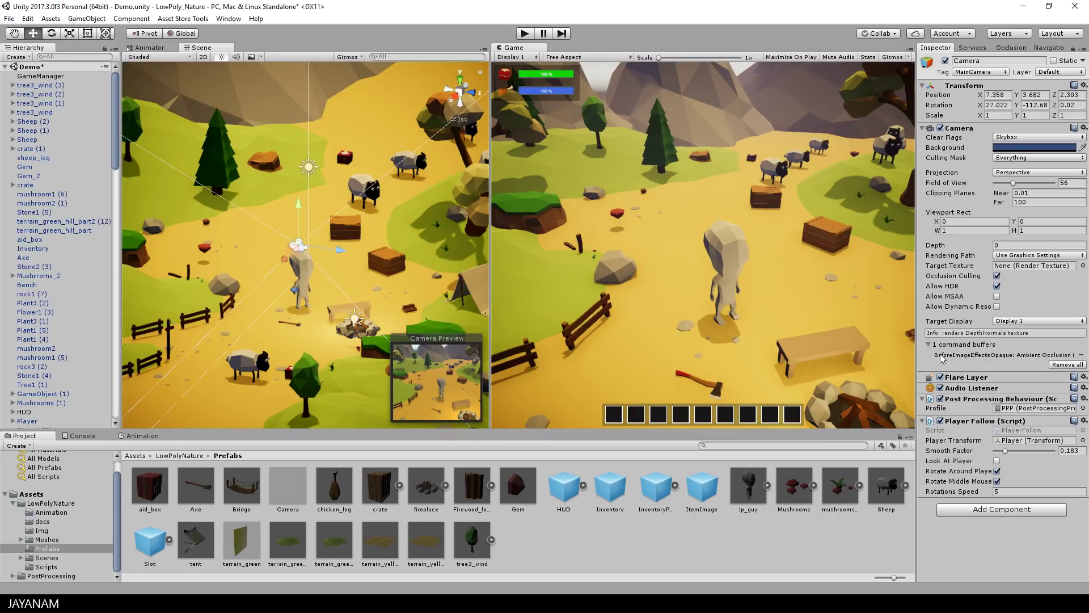
Step: In the PPP profile, toggle antialiasing and test Temporal Anti-aliasing in Play mode
{"action": "double_click", "coordinate": [1004, 409]}
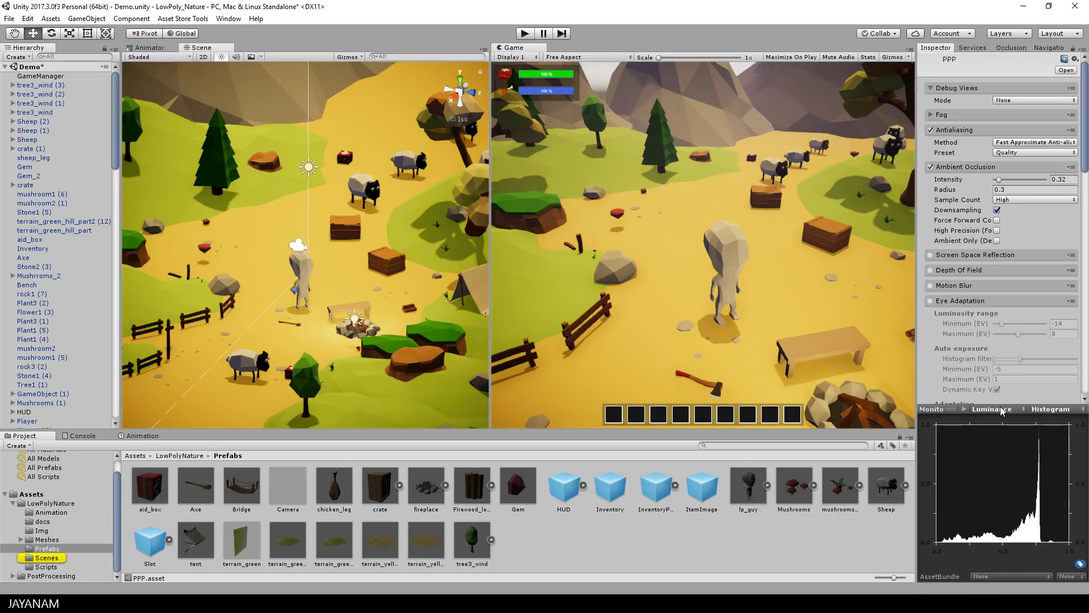
{"action": "left_click", "coordinate": [931, 131]}
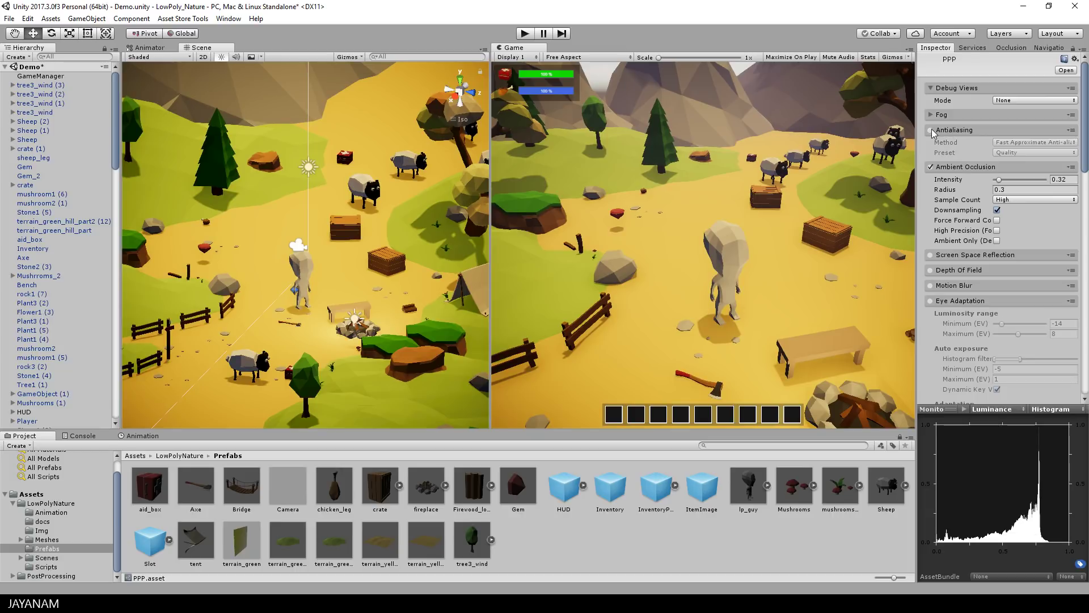
{"action": "left_click", "coordinate": [931, 130]}
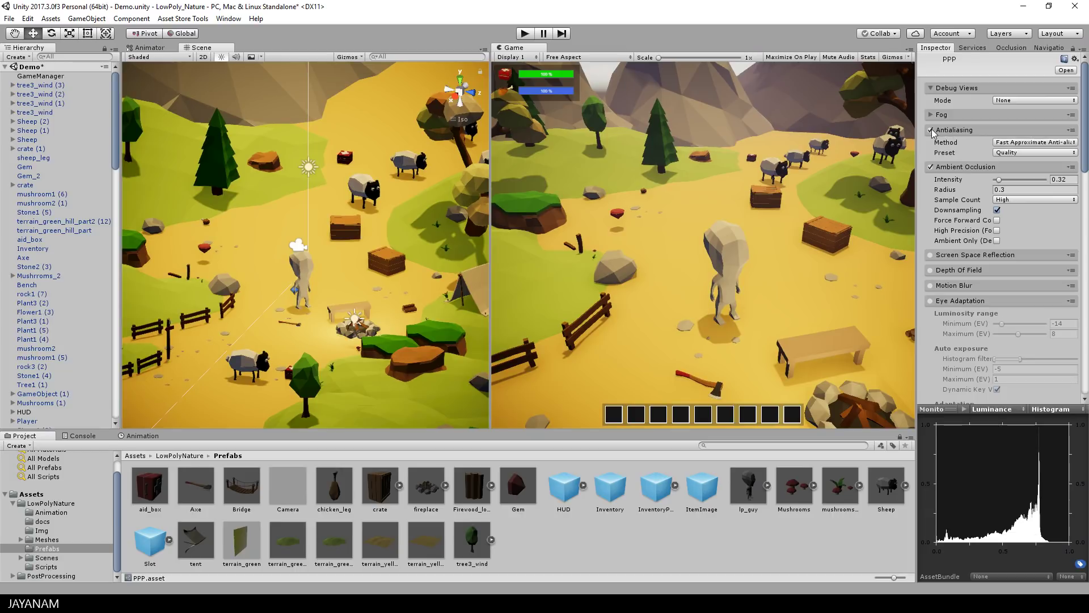
{"action": "left_click", "coordinate": [1028, 143]}
{"action": "left_click", "coordinate": [998, 165]}
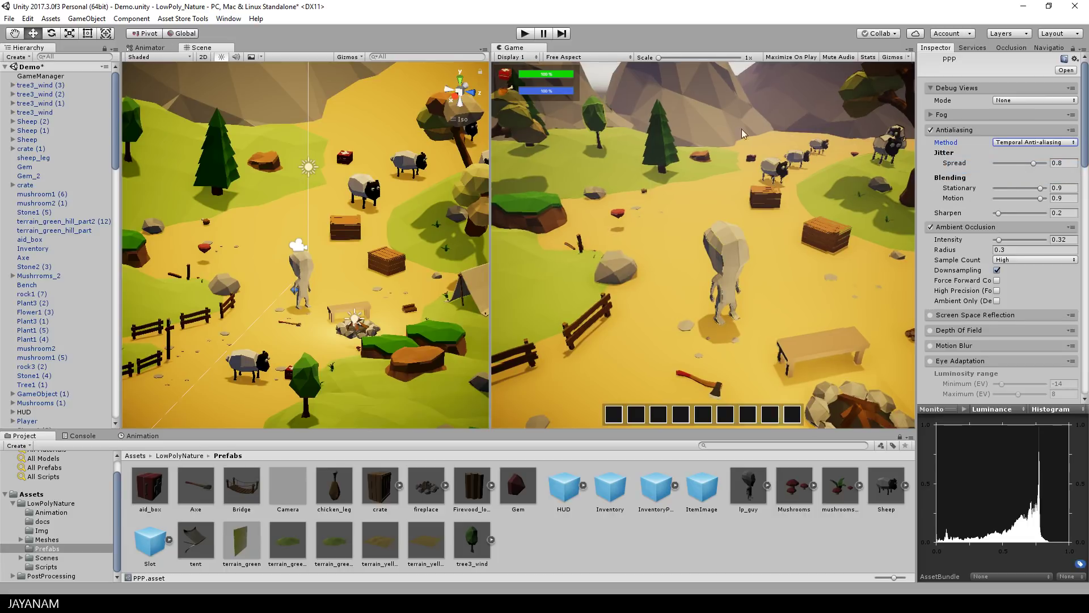
{"action": "left_click", "coordinate": [525, 34]}
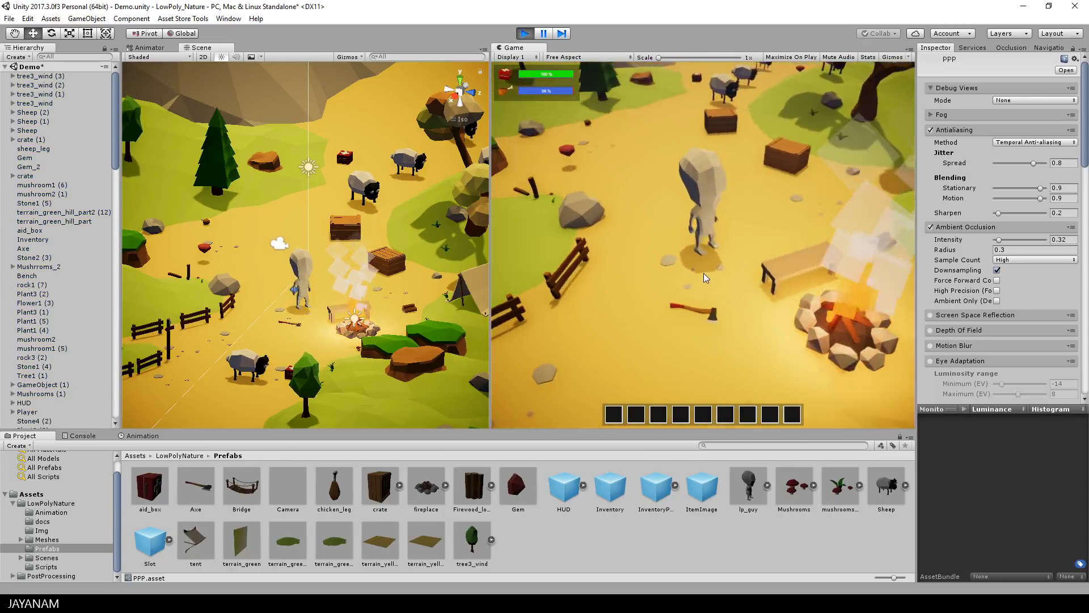
{"action": "key", "text": "ctrl+p"}
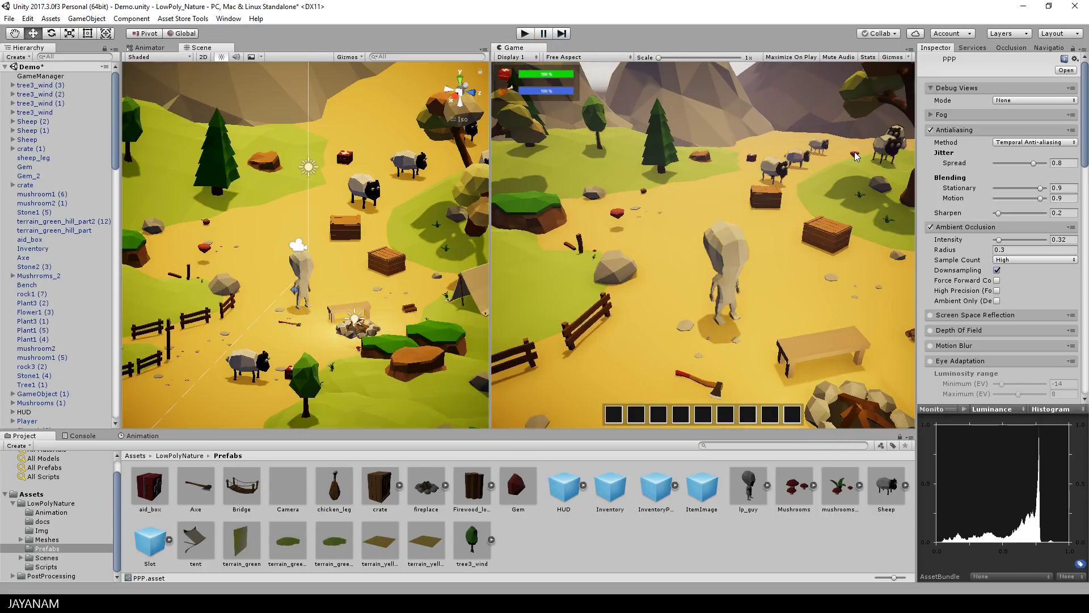
Step: Revert antialiasing to Fast Approximate Anti-aliasing and leave Ambient Occlusion off
{"action": "left_click", "coordinate": [1018, 142]}
{"action": "left_click", "coordinate": [1019, 151]}
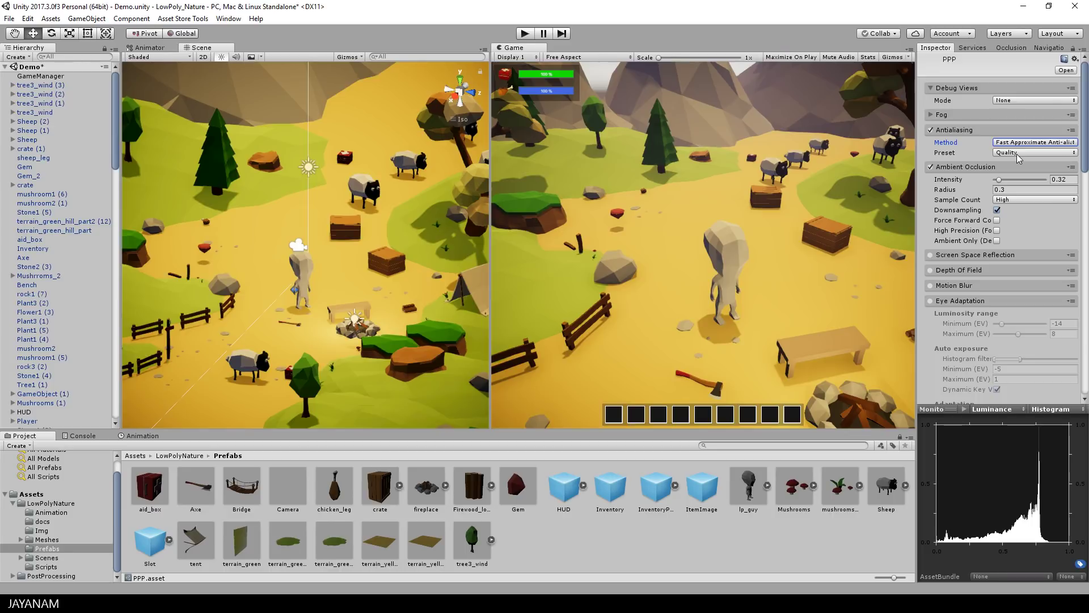
{"action": "left_click", "coordinate": [931, 166]}
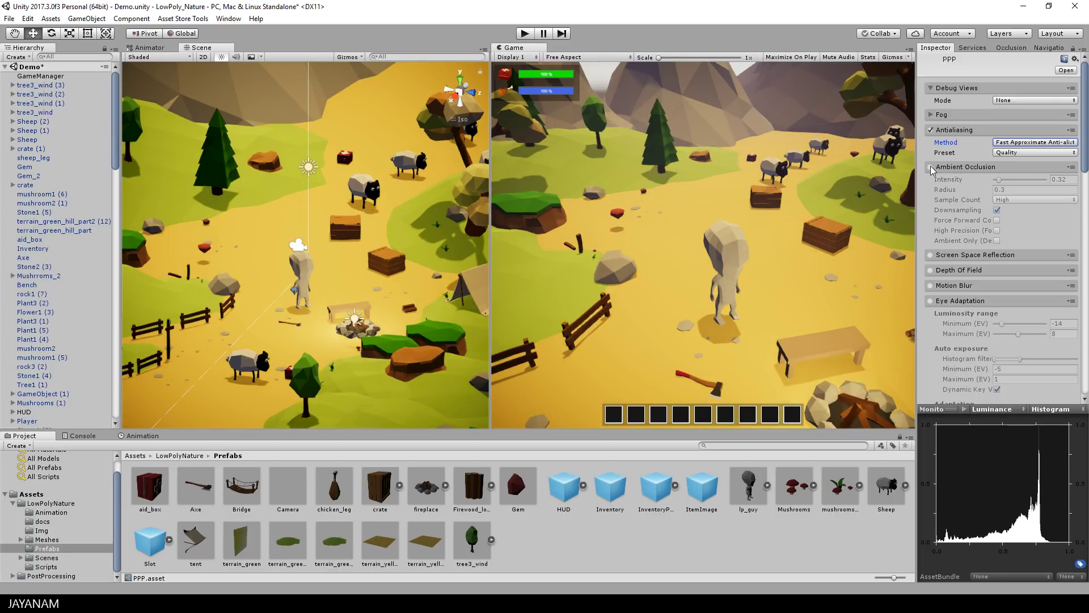
{"action": "left_click", "coordinate": [930, 167]}
{"action": "left_click", "coordinate": [930, 166]}
Step: Re-enable Ambient Occlusion at intensity 0.4, then collapse Ambient Occlusion and Eye Adaptation
{"action": "left_click", "coordinate": [931, 167]}
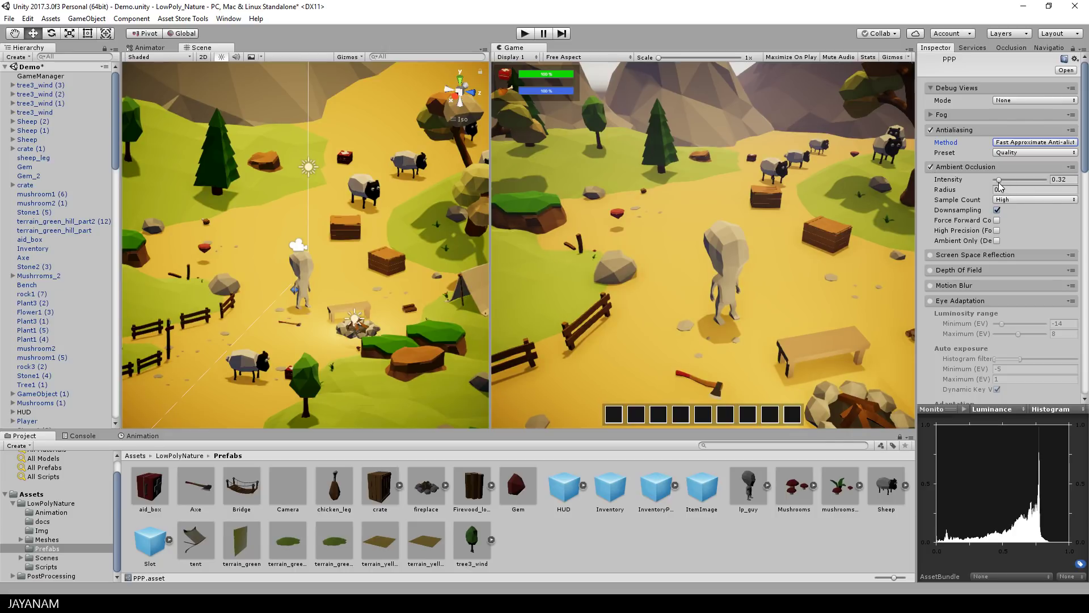
{"action": "left_click_drag", "start_coordinate": [999, 179], "coordinate": [1006, 187]}
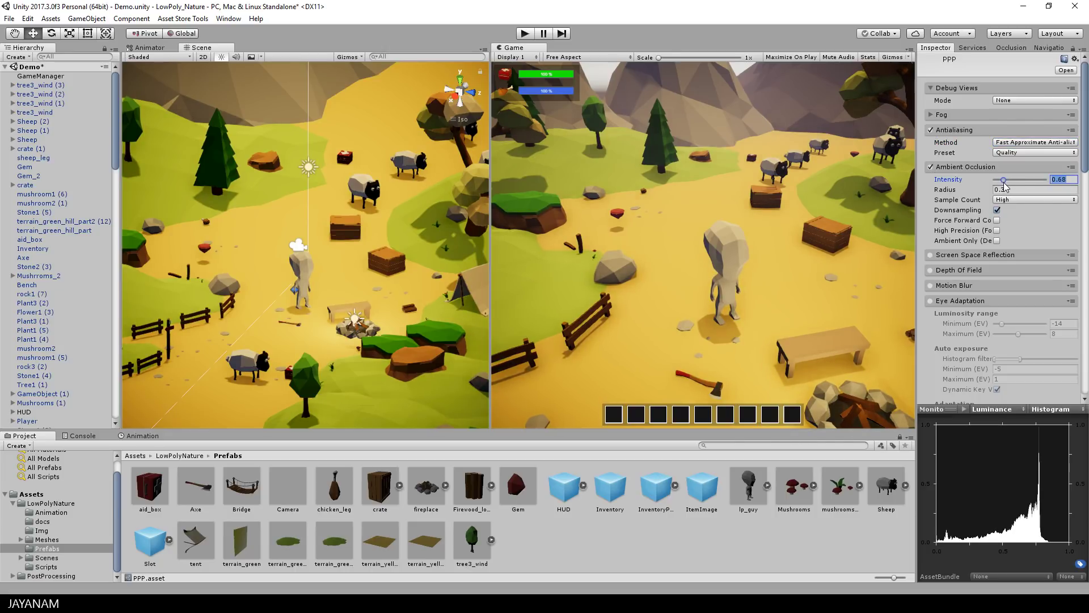
{"action": "left_click", "coordinate": [1069, 180]}
{"action": "key", "text": "BackSpace"}
{"action": "key", "text": "BackSpace"}
{"action": "key", "text": "BackSpace"}
{"action": "key", "text": "BackSpace"}
{"action": "type", "text": "0.4"}
{"action": "key", "text": "Return"}
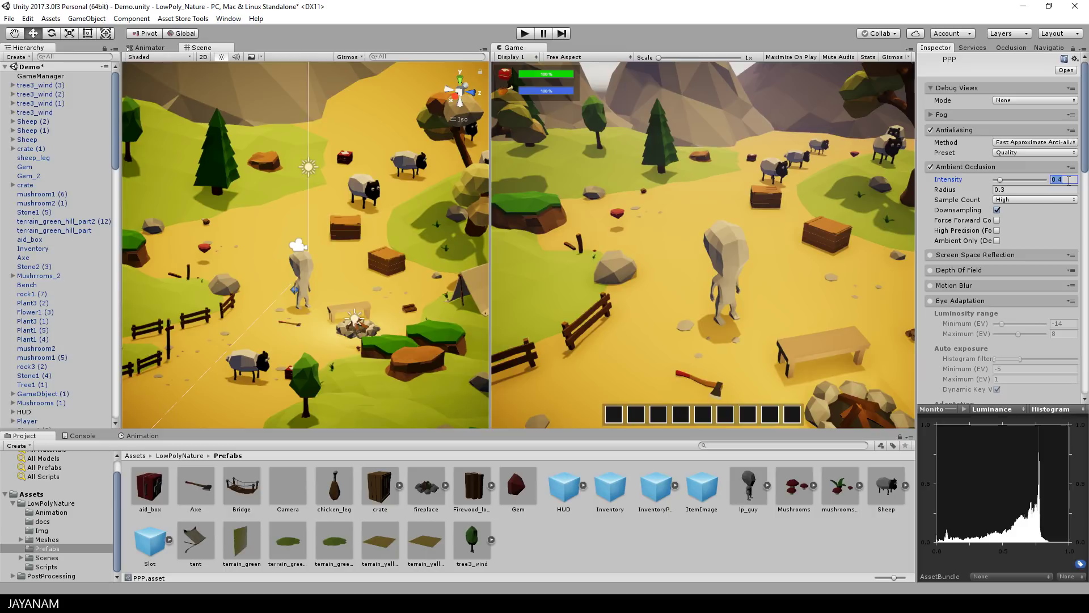
{"action": "left_click", "coordinate": [968, 168]}
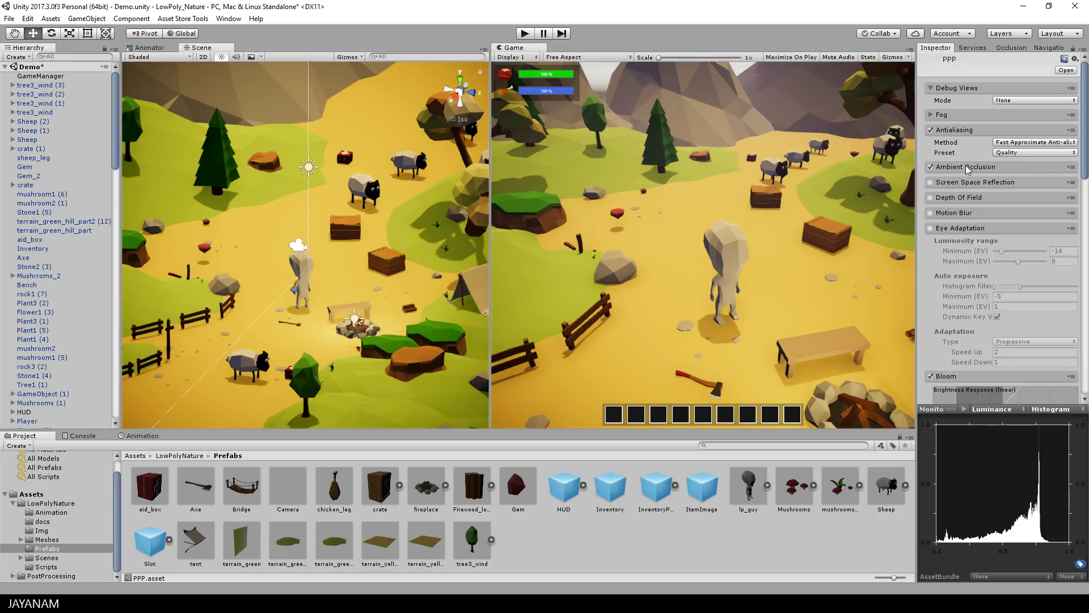
{"action": "left_click", "coordinate": [966, 230]}
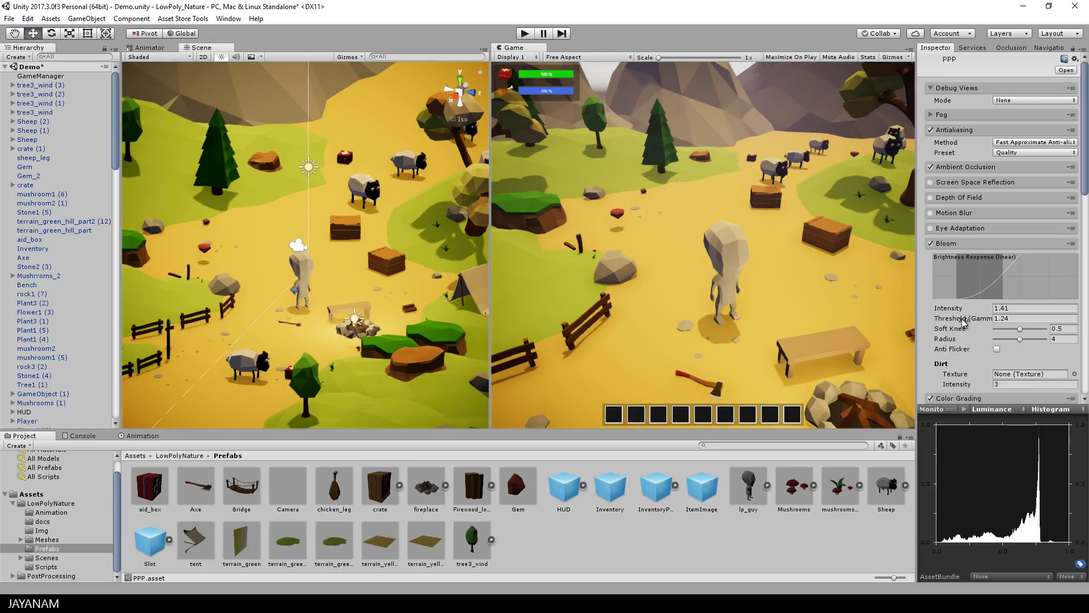
Step: Compare the None and Neutral tonemappers, then keep Filmic (ACES)
{"action": "left_click", "coordinate": [955, 244]}
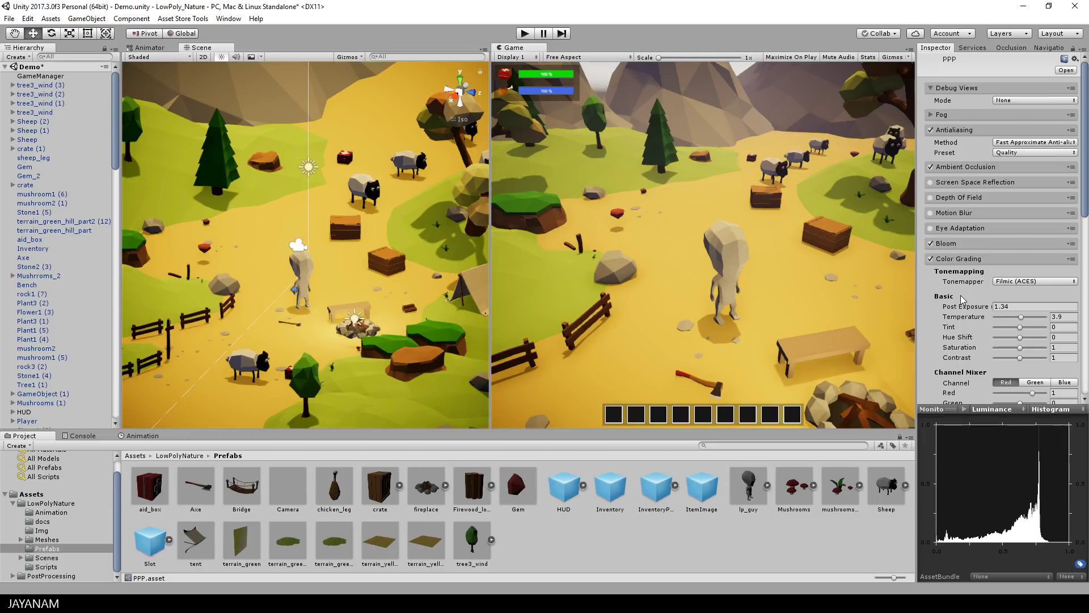
{"action": "left_click", "coordinate": [1013, 282]}
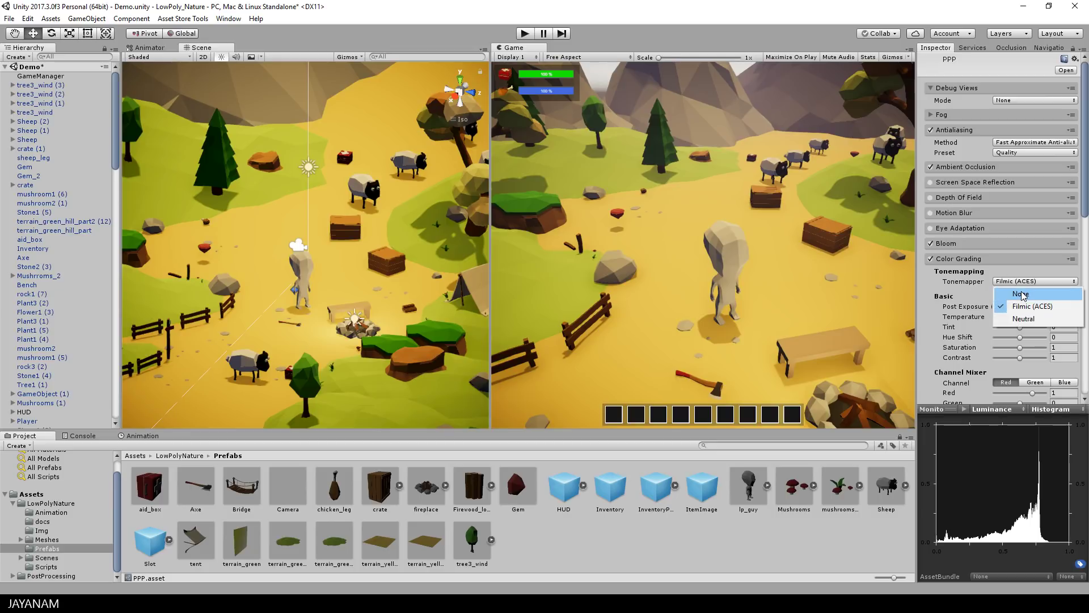
{"action": "left_click", "coordinate": [1021, 294]}
{"action": "left_click", "coordinate": [1021, 282]}
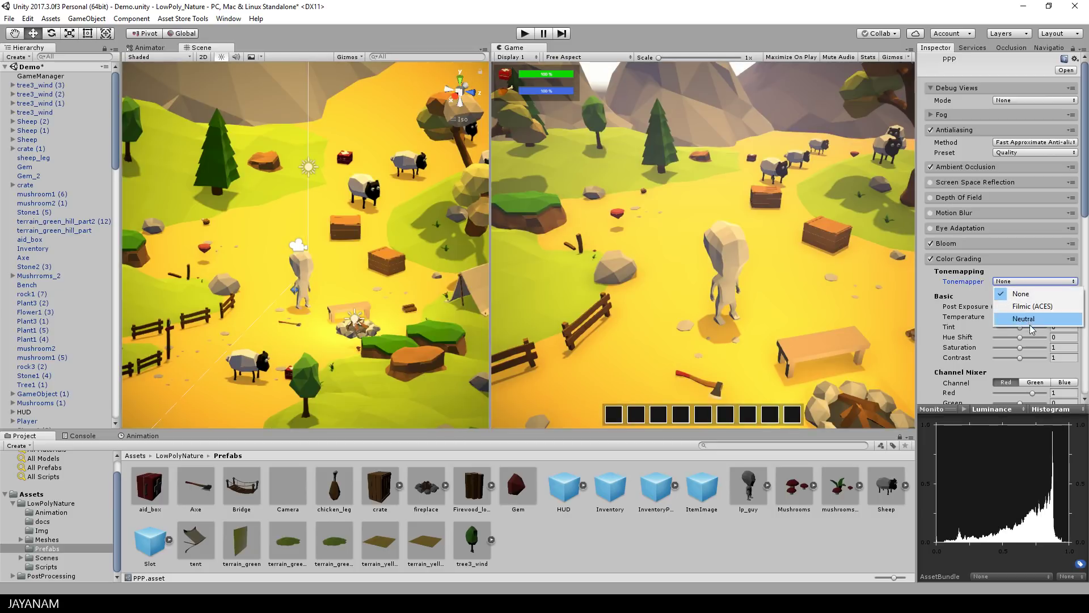
{"action": "left_click", "coordinate": [1032, 320]}
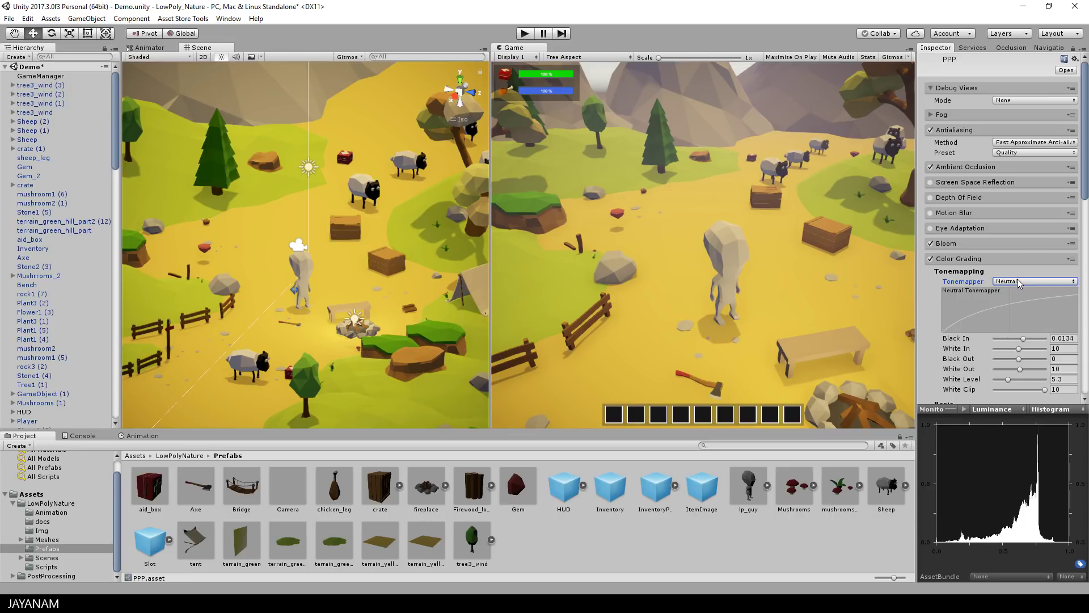
{"action": "left_click", "coordinate": [1020, 282]}
{"action": "left_click", "coordinate": [1034, 307]}
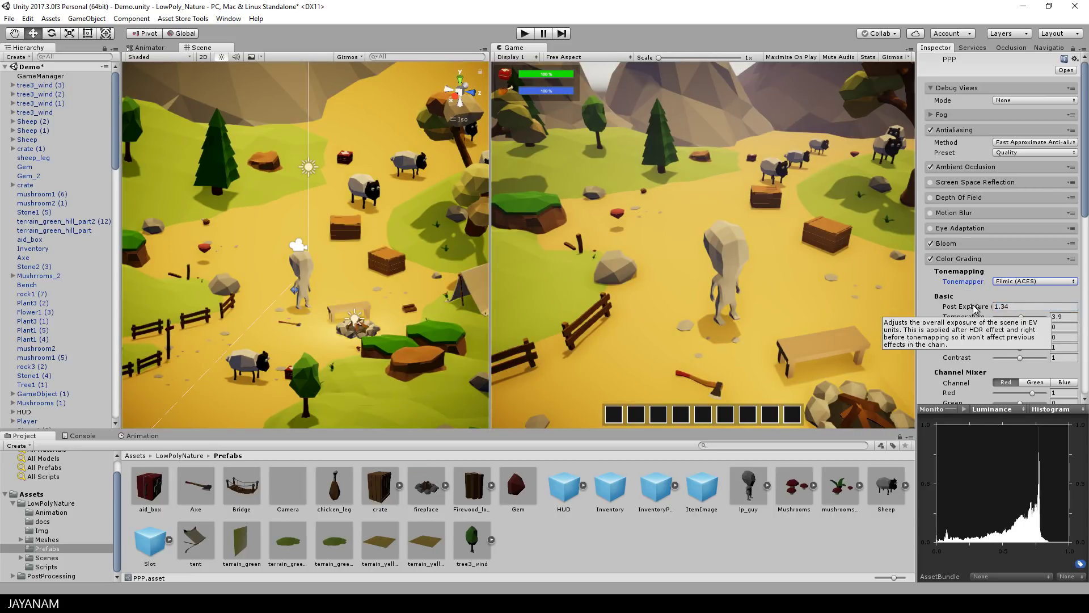
Step: Set Color Grading post exposure to 1.31
{"action": "left_click", "coordinate": [1000, 306]}
{"action": "type", "text": "1"}
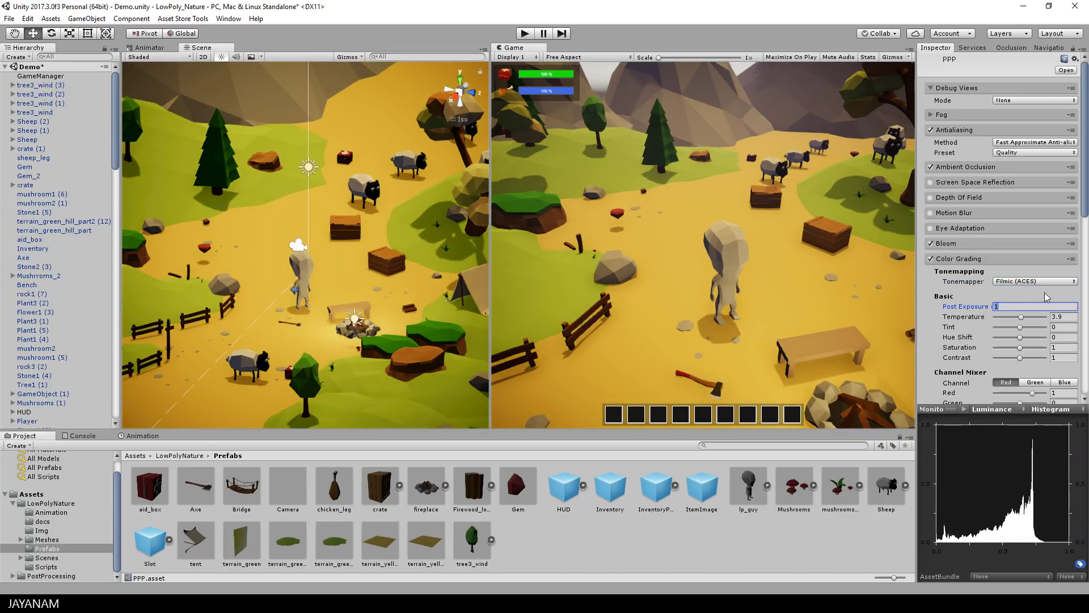
{"action": "type", "text": ".06"}
{"action": "left_click_drag", "start_coordinate": [973, 310], "coordinate": [897, 373]}
Step: Set the colour temperature to 3.5
{"action": "left_click", "coordinate": [1067, 316]}
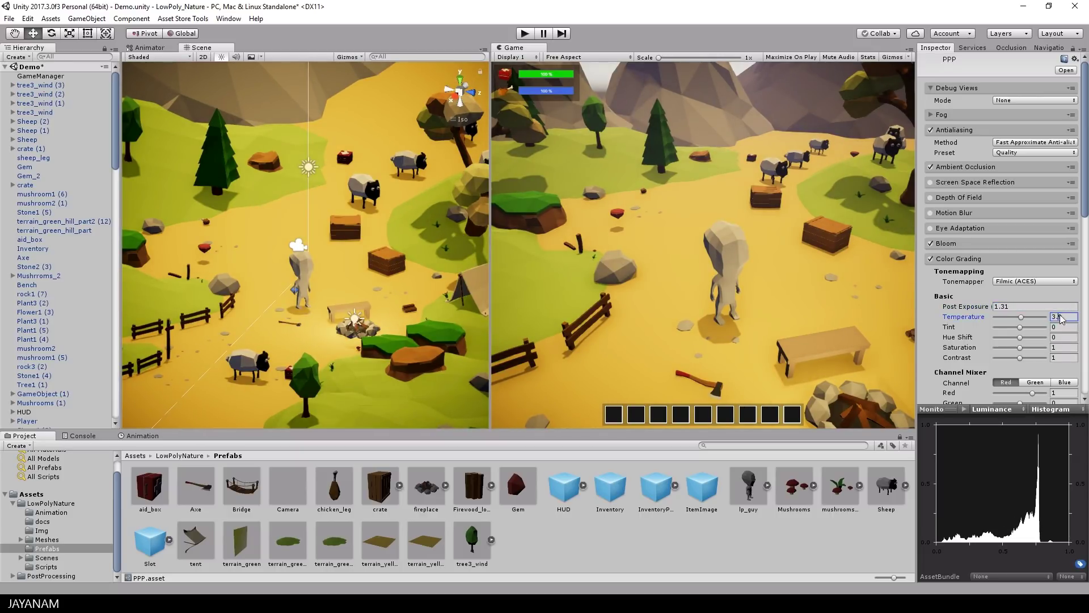
{"action": "type", "text": "3.5"}
{"action": "key", "text": "Return"}
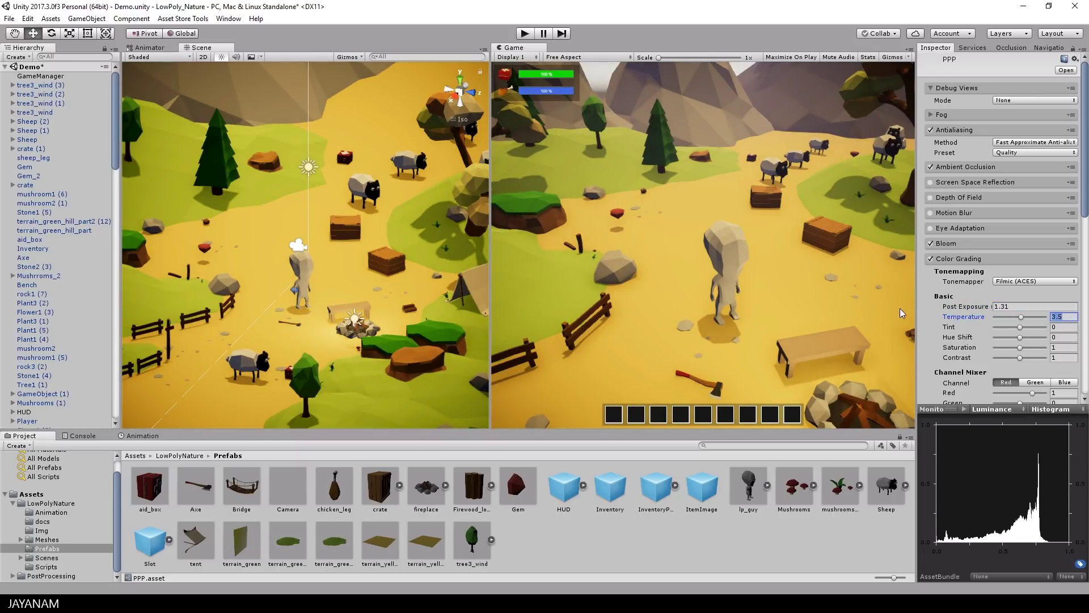
{"action": "left_click_drag", "start_coordinate": [1021, 317], "coordinate": [1021, 319]}
{"action": "type", "text": "4"}
{"action": "key", "text": "BackSpace"}
{"action": "type", "text": "3.5"}
{"action": "key", "text": "Return"}
Step: Collapse Color Grading and compare the scene with the vignette off and on, leaving it on
{"action": "left_click", "coordinate": [970, 260]}
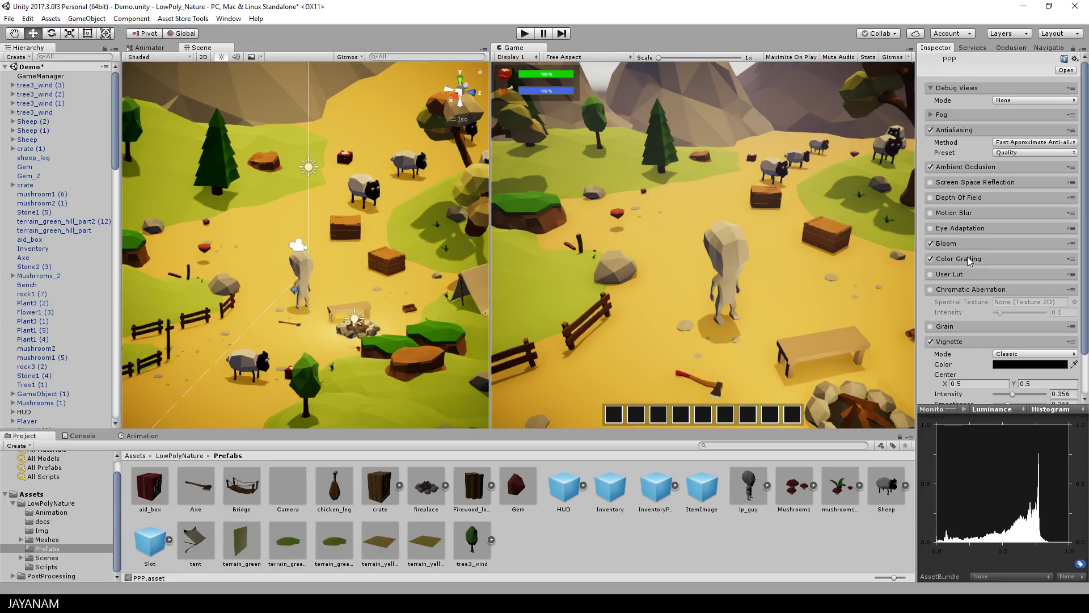
{"action": "left_click", "coordinate": [932, 342]}
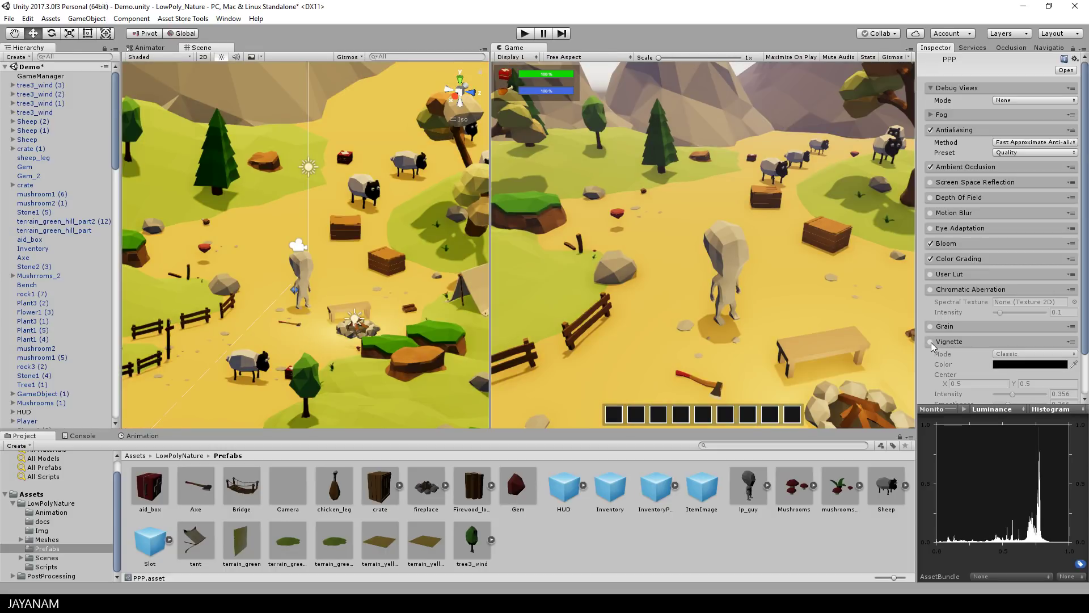
{"action": "left_click", "coordinate": [931, 342]}
{"action": "left_click", "coordinate": [931, 342]}
{"action": "left_click", "coordinate": [931, 342]}
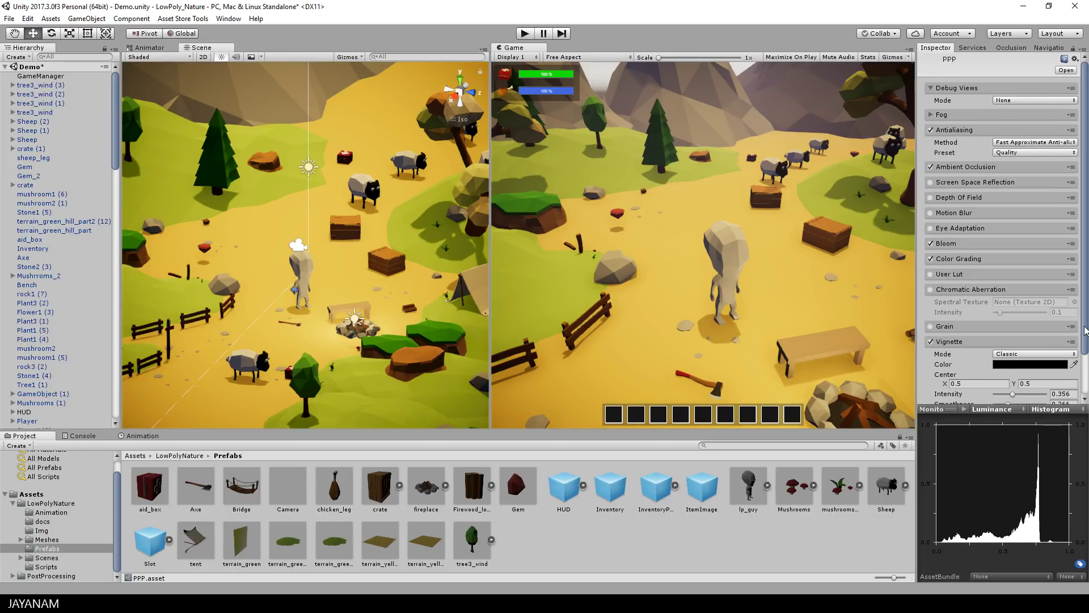
Step: Select the scene's Directional Light from its sun gizmo
{"action": "scroll", "coordinate": [1080, 363], "scroll_direction": "down", "scroll_amount": 2}
{"action": "scroll", "coordinate": [1080, 368], "scroll_direction": "down", "scroll_amount": 1}
{"action": "scroll", "coordinate": [1080, 374], "scroll_direction": "up", "scroll_amount": 2}
{"action": "left_click", "coordinate": [308, 167]}
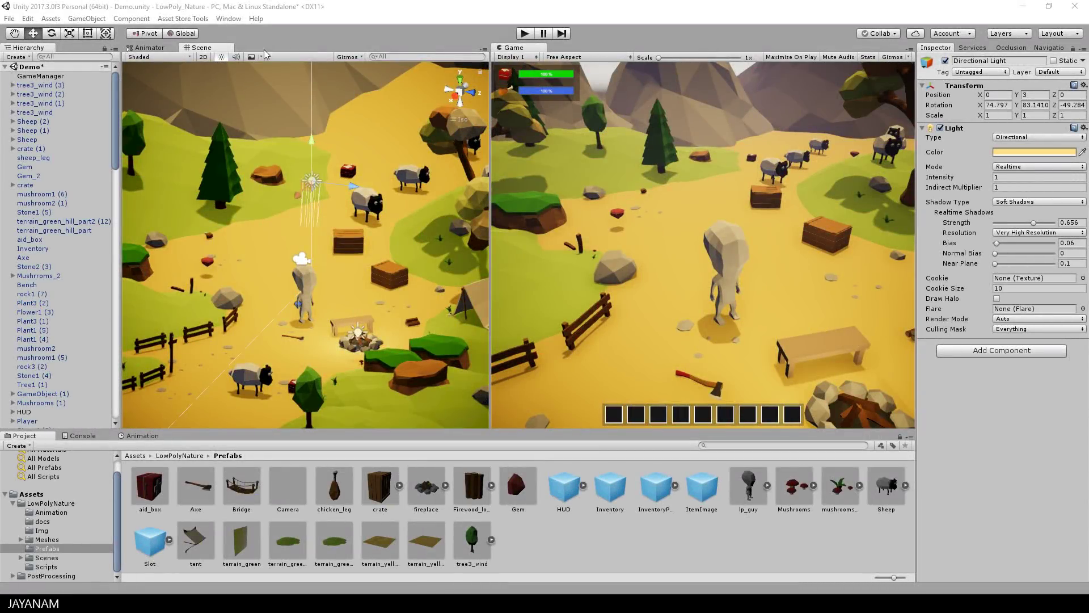
Step: In Lighting Settings, set Environment Lighting Source to Gradient and close the window
{"action": "left_click", "coordinate": [230, 19]}
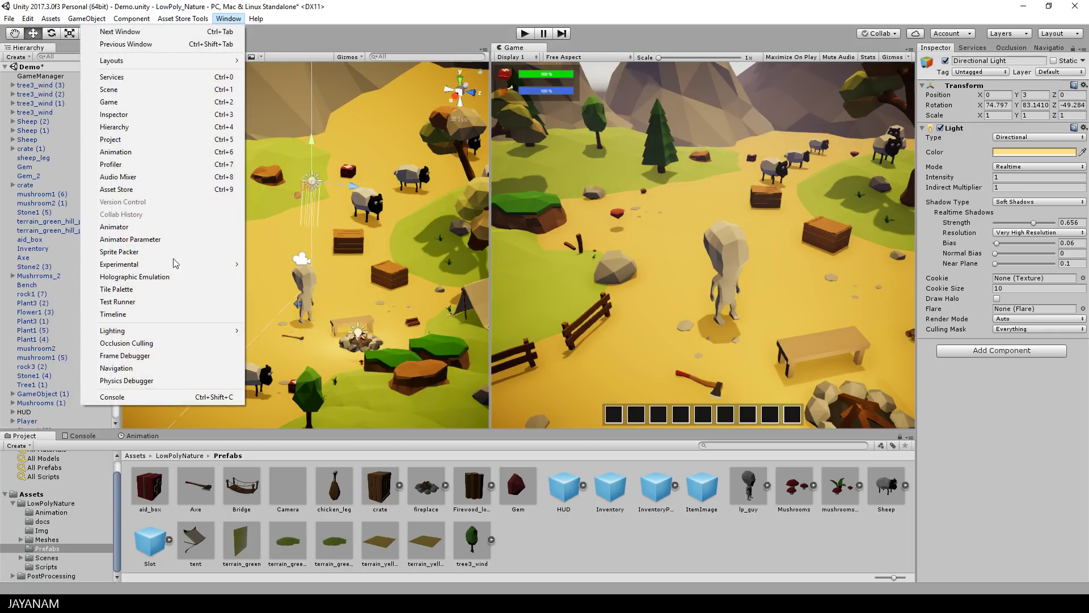
{"action": "mouse_move", "coordinate": [230, 330]}
{"action": "left_click", "coordinate": [276, 330]}
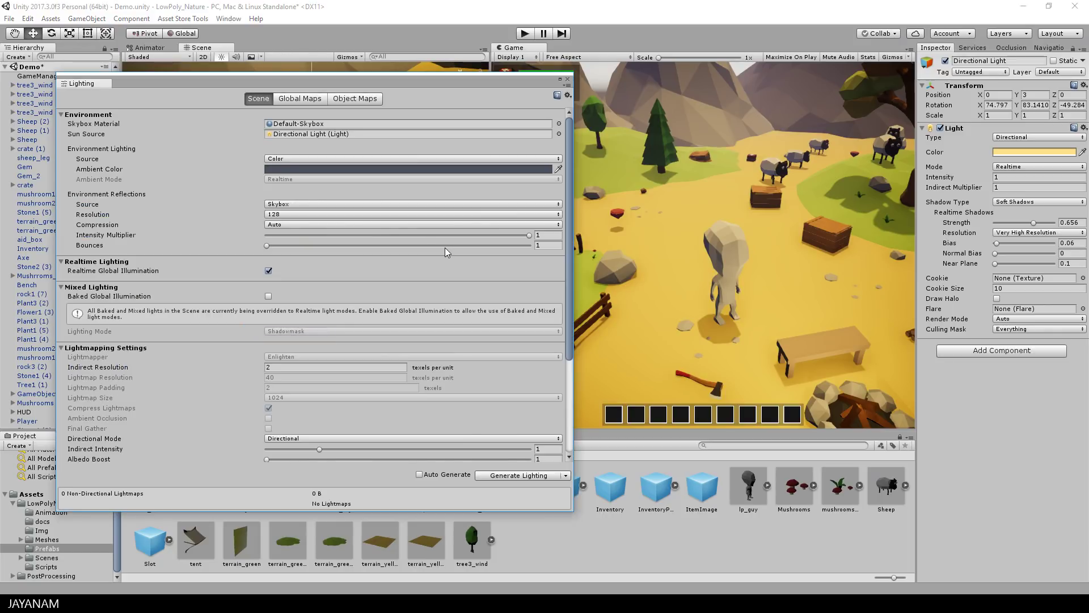
{"action": "left_click", "coordinate": [290, 134]}
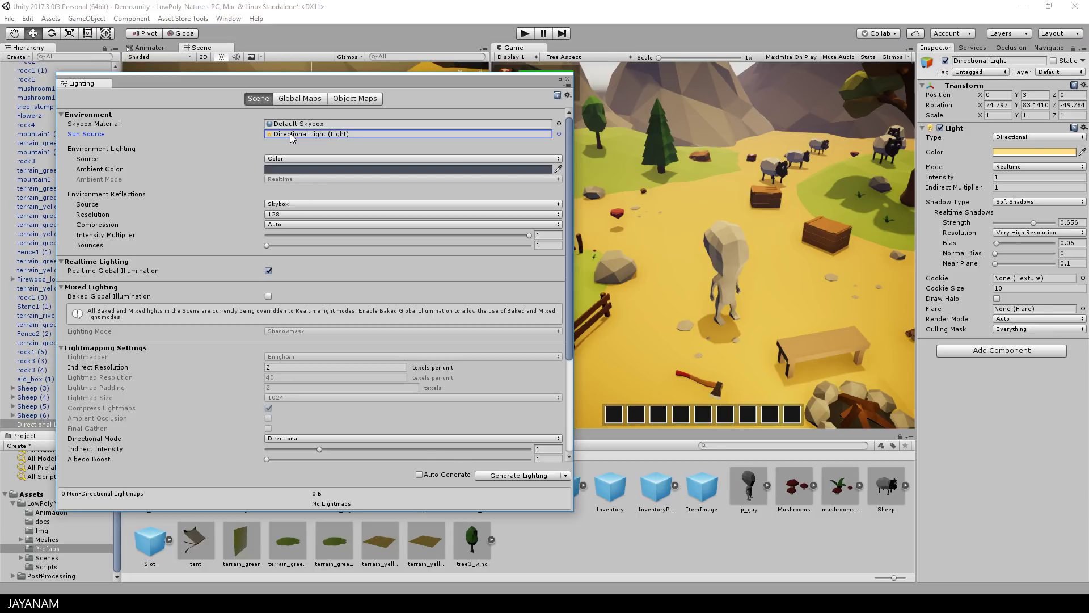
{"action": "left_click", "coordinate": [287, 159]}
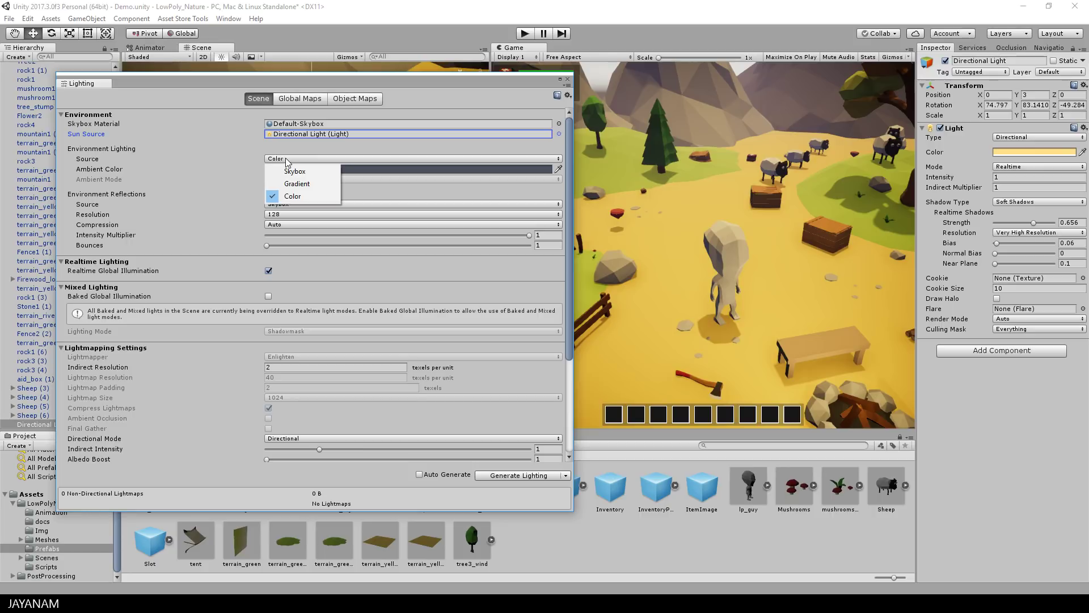
{"action": "left_click", "coordinate": [306, 184]}
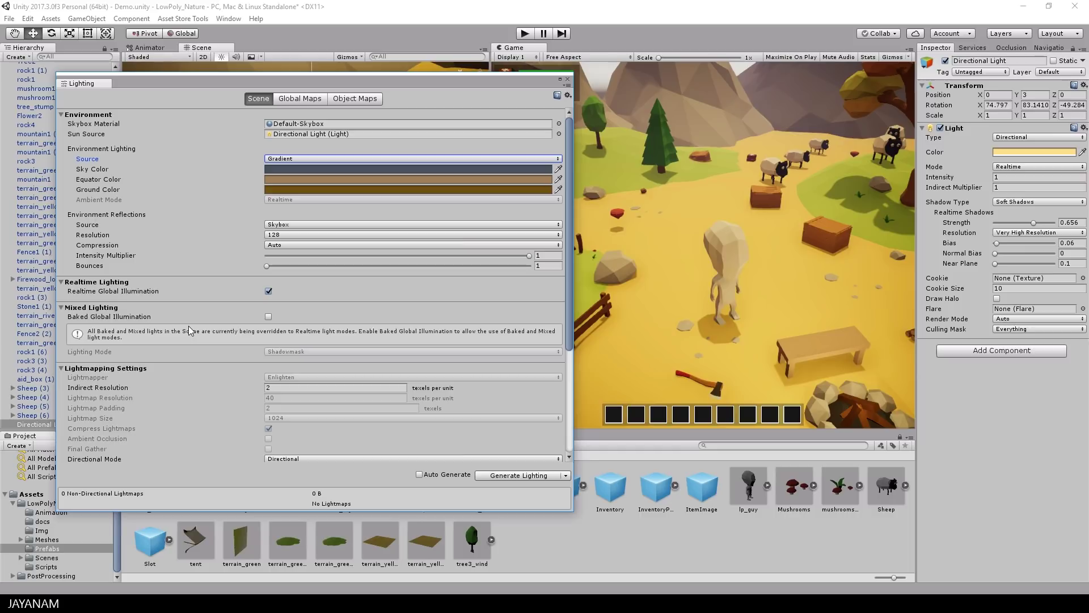
{"action": "left_click", "coordinate": [568, 82]}
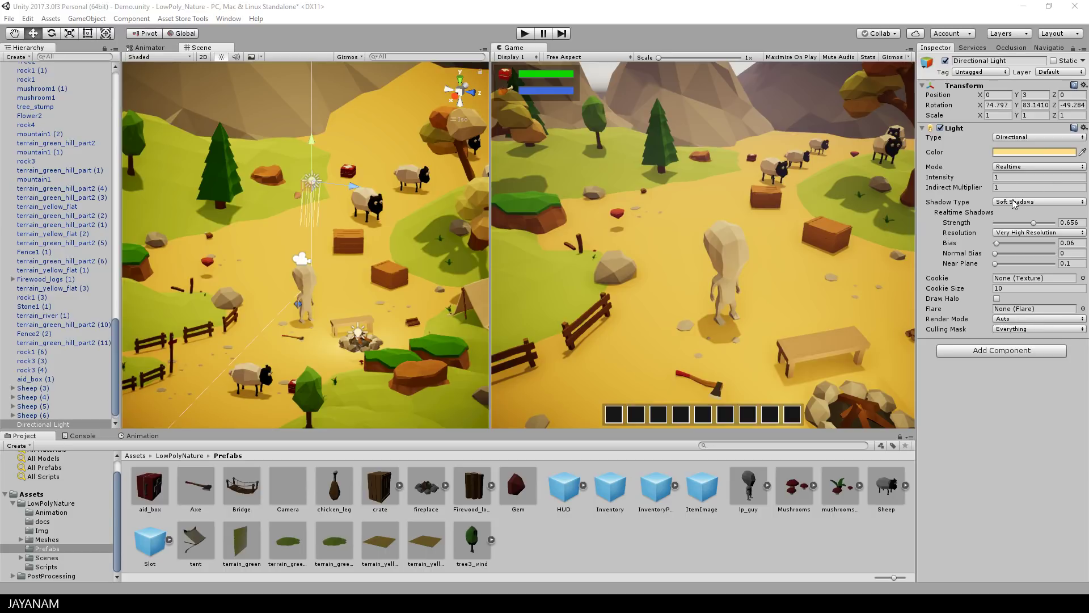
Step: Rotate the Directional Light with the Rotate tool to a low sun angle with long shadows
{"action": "left_click", "coordinate": [1013, 155]}
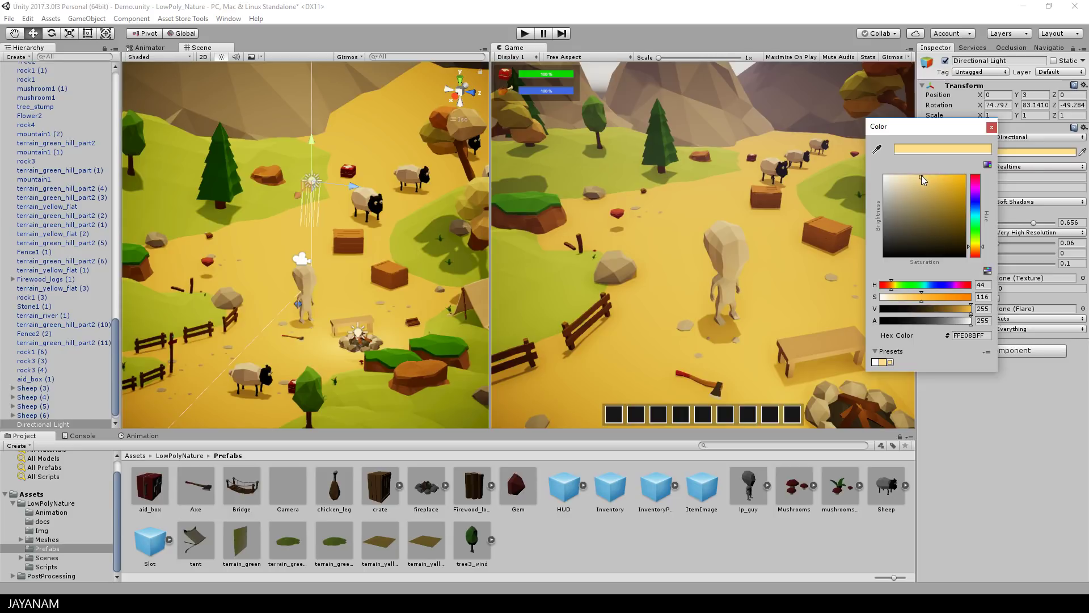
{"action": "left_click", "coordinate": [992, 128]}
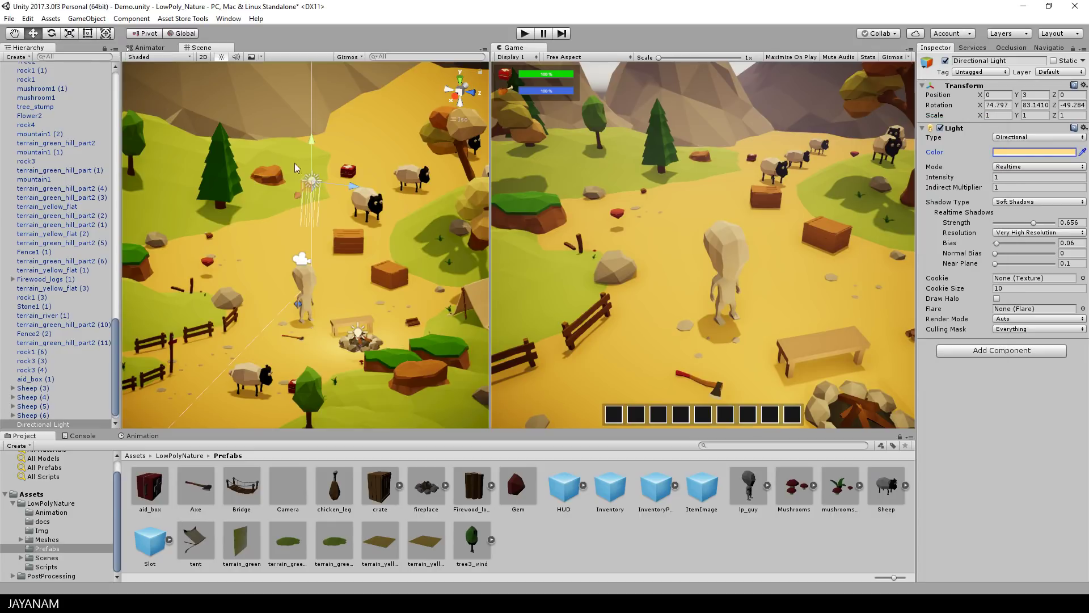
{"action": "key", "text": "e"}
{"action": "mouse_move", "coordinate": [338, 178]}
{"action": "left_mouse_down"}
{"action": "mouse_move", "coordinate": [338, 159]}
{"action": "mouse_move", "coordinate": [351, 169]}
{"action": "mouse_move", "coordinate": [329, 135]}
{"action": "mouse_move", "coordinate": [342, 182]}
{"action": "left_mouse_up"}
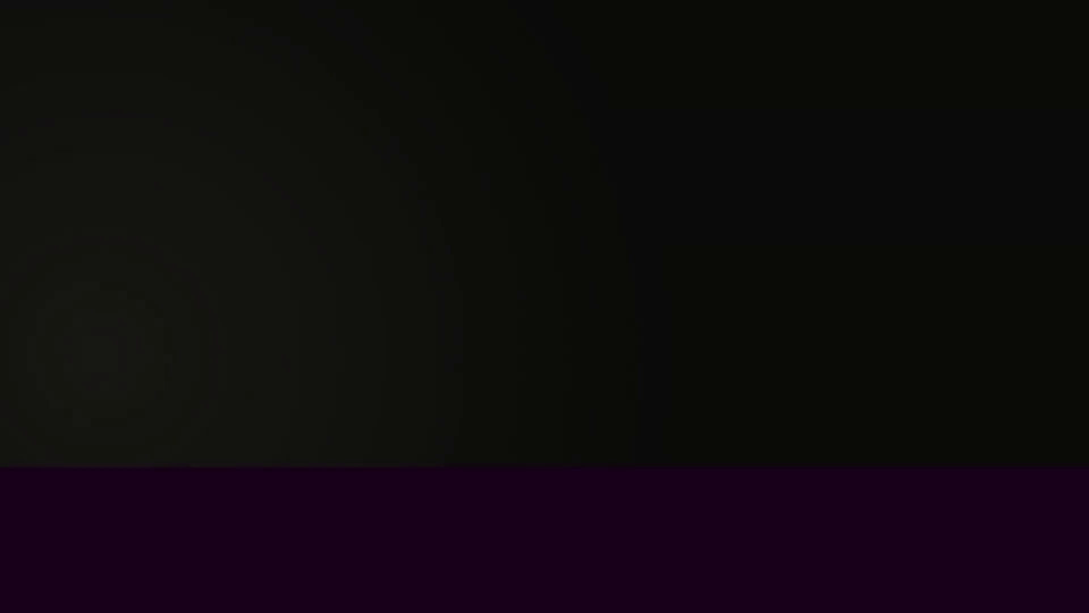